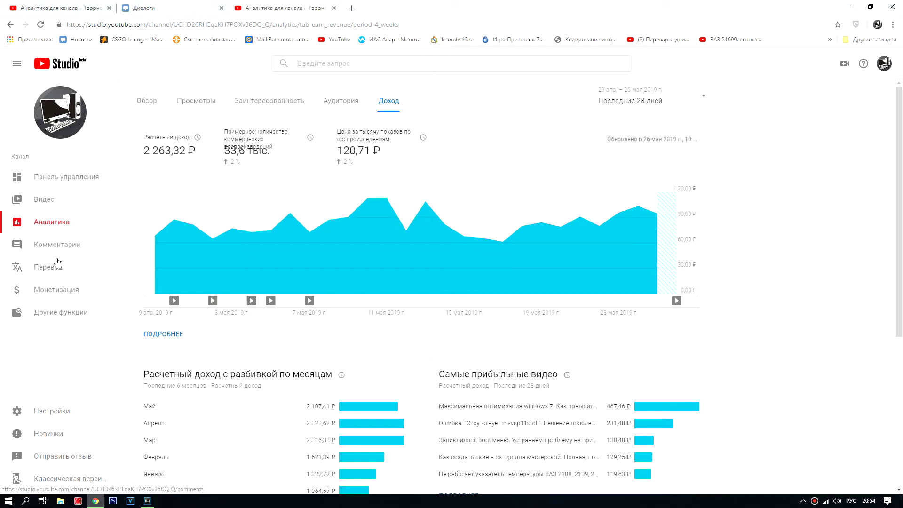
Step: Go from the channel's monetization status and features to the linked AdSense account settings
{"action": "left_click", "coordinate": [52, 292]}
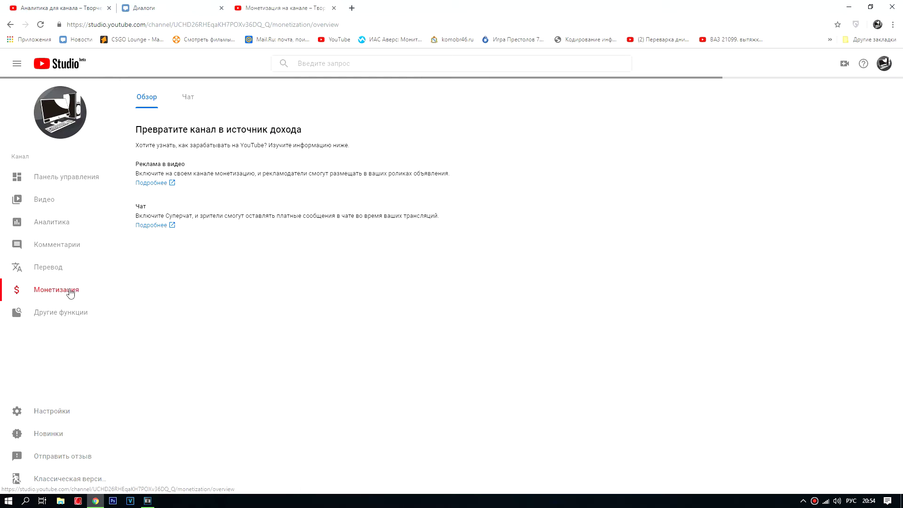
{"action": "left_click", "coordinate": [32, 314]}
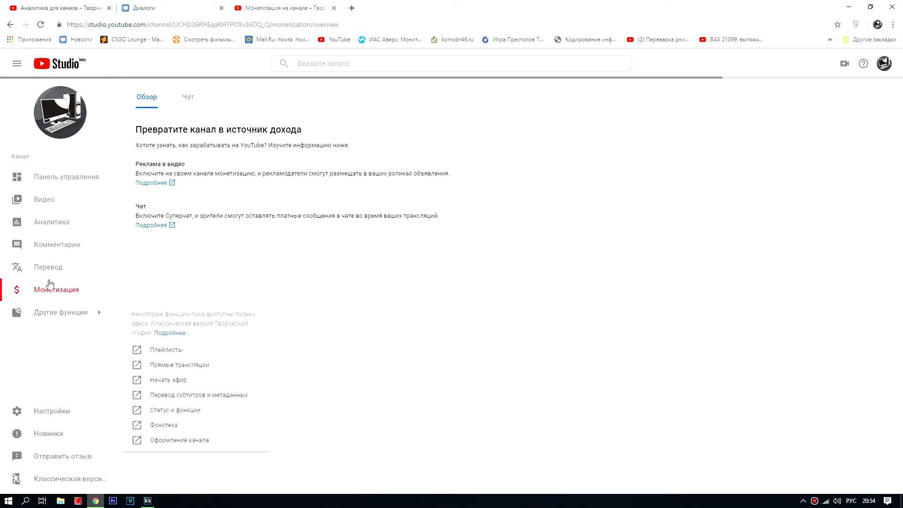
{"action": "mouse_move", "coordinate": [100, 316]}
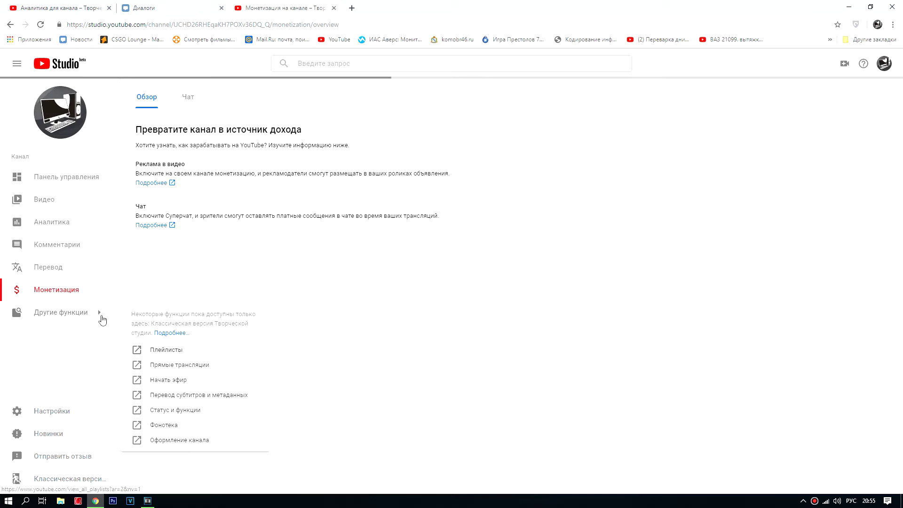
{"action": "left_click", "coordinate": [166, 414]}
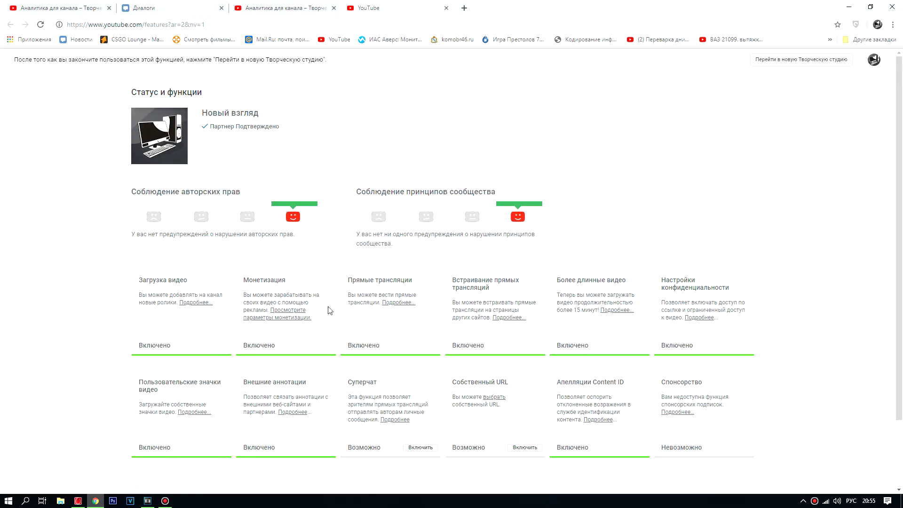
{"action": "left_click", "coordinate": [286, 312]}
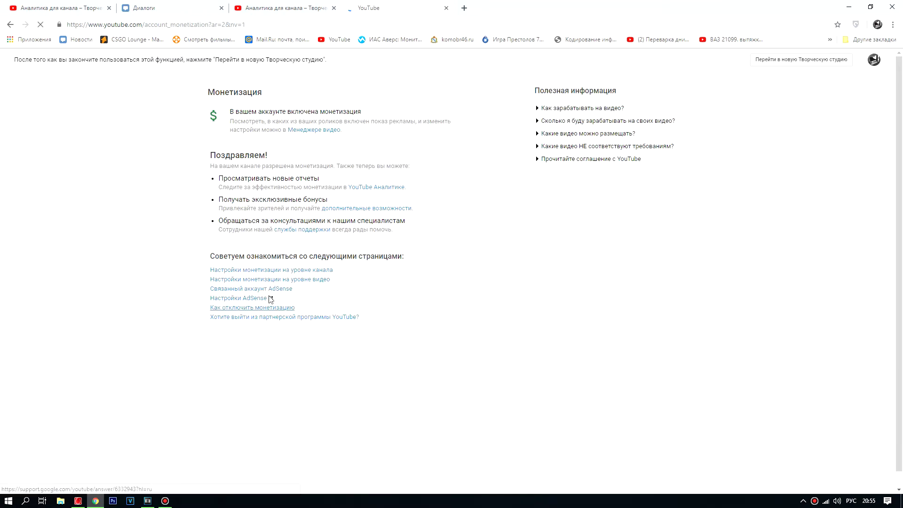
{"action": "left_click", "coordinate": [238, 299]}
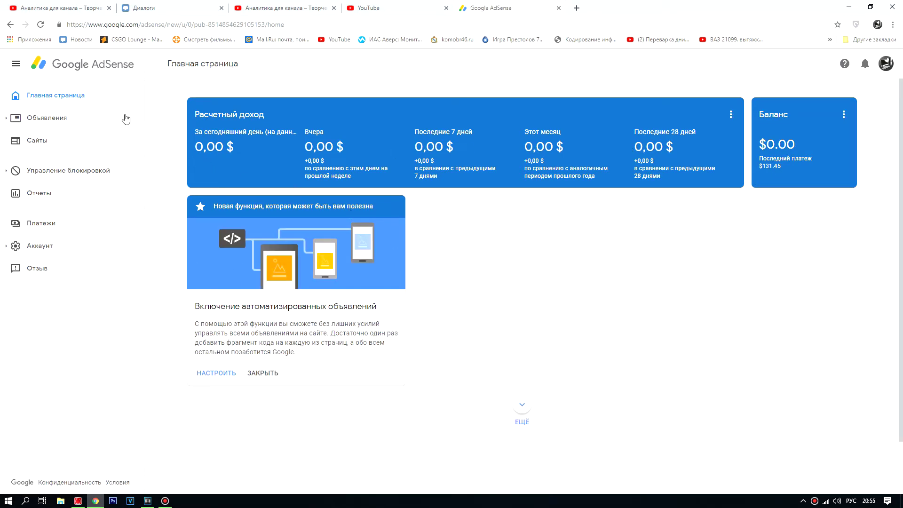
Step: Open the payment information page from the Расчетный доход card's options menu
{"action": "left_click_drag", "start_coordinate": [363, 25], "coordinate": [289, 29]}
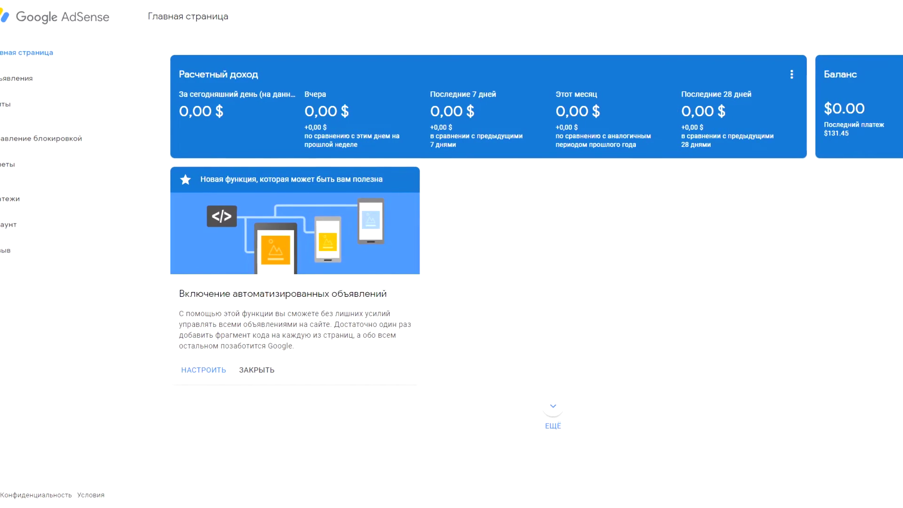
{"action": "left_click", "coordinate": [797, 74]}
{"action": "left_click", "coordinate": [849, 82]}
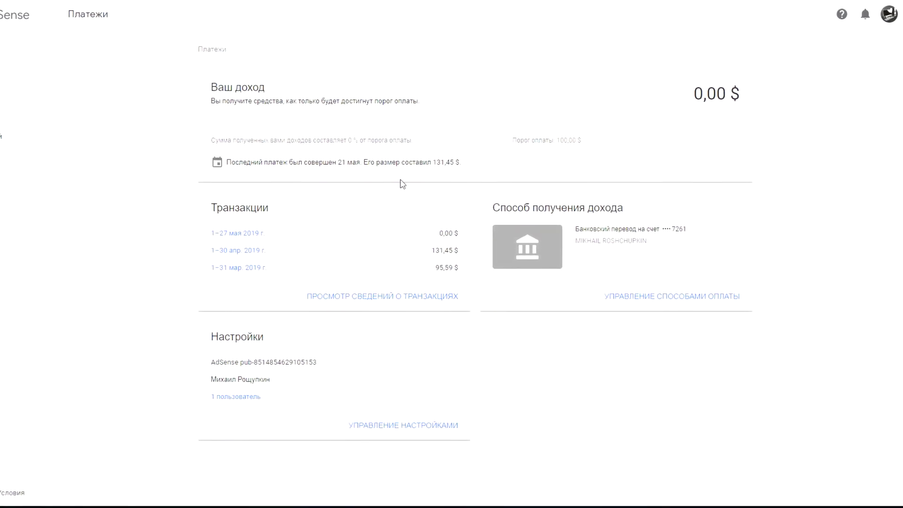
Step: Open the transaction details, listing the 131,45 $ payment of 21 May 2019
{"action": "left_click", "coordinate": [358, 297]}
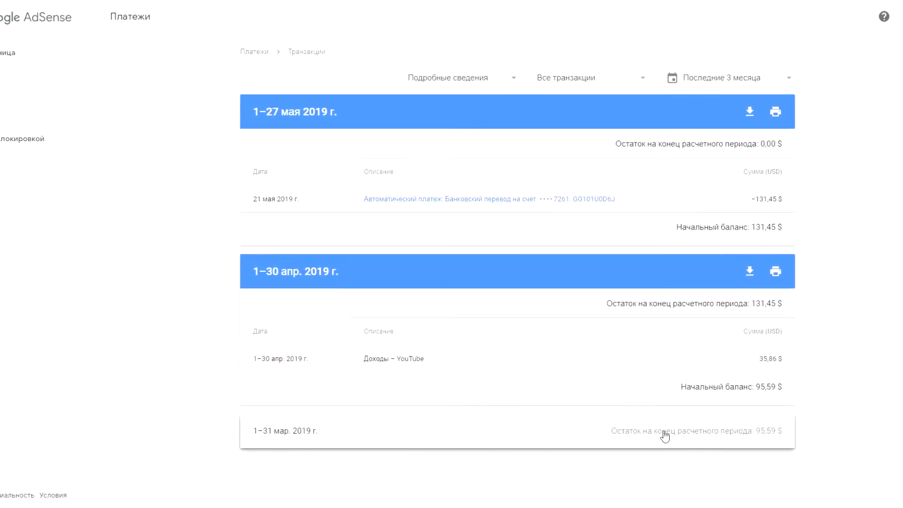
Step: Expand March 2019 and compare the monthly YouTube earnings of 35,52 and 35,86
{"action": "left_click", "coordinate": [377, 426]}
{"action": "scroll", "coordinate": [443, 318], "scroll_direction": "down", "scroll_amount": 2}
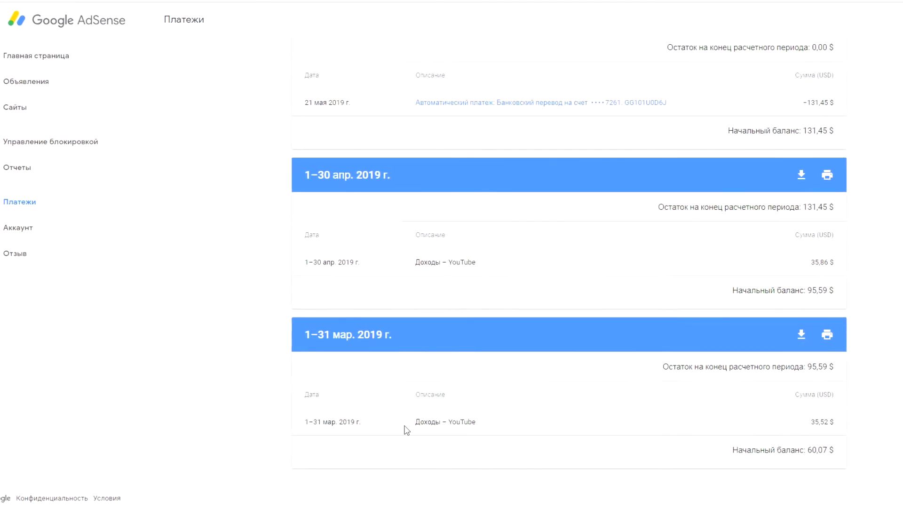
{"action": "double_click", "coordinate": [818, 421]}
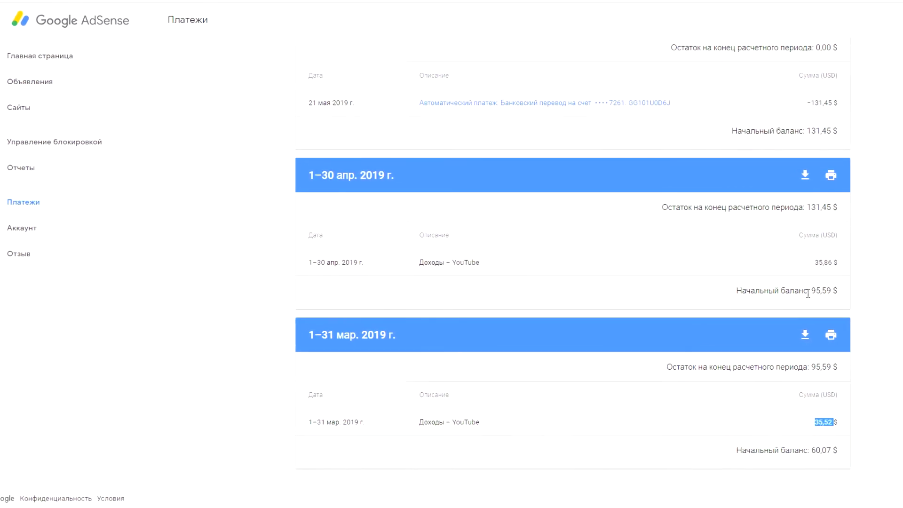
{"action": "double_click", "coordinate": [824, 262]}
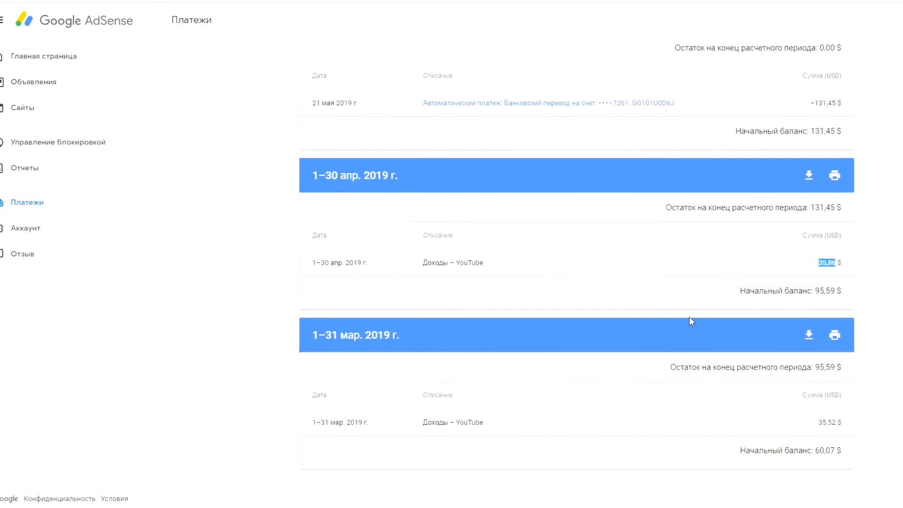
{"action": "scroll", "coordinate": [688, 324], "scroll_direction": "up", "scroll_amount": 1}
{"action": "scroll", "coordinate": [668, 334], "scroll_direction": "up", "scroll_amount": 1}
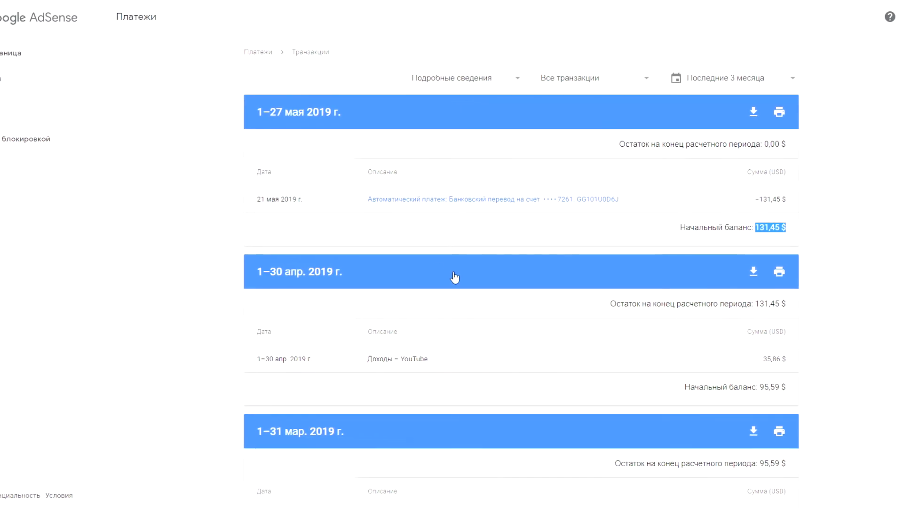
{"action": "scroll", "coordinate": [454, 277], "scroll_direction": "down", "scroll_amount": 3}
{"action": "scroll", "coordinate": [415, 299], "scroll_direction": "up", "scroll_amount": 3}
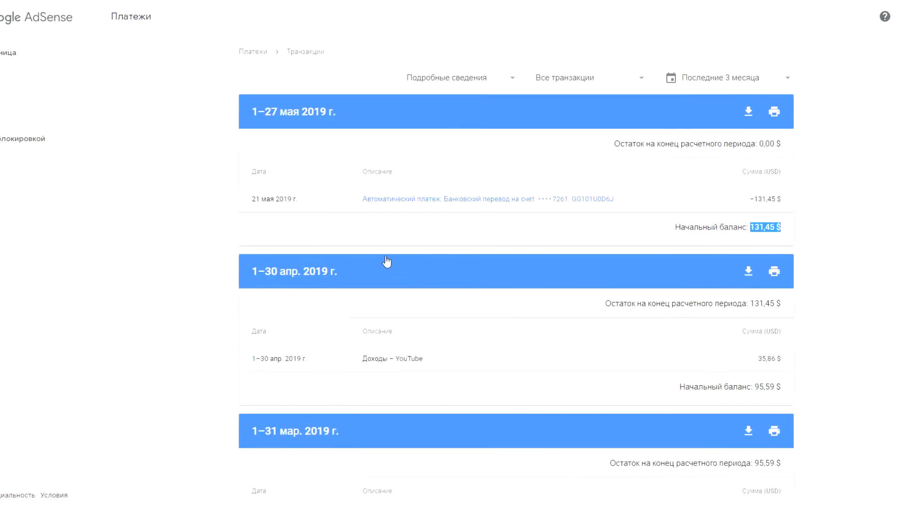
{"action": "scroll", "coordinate": [418, 284], "scroll_direction": "down", "scroll_amount": 2}
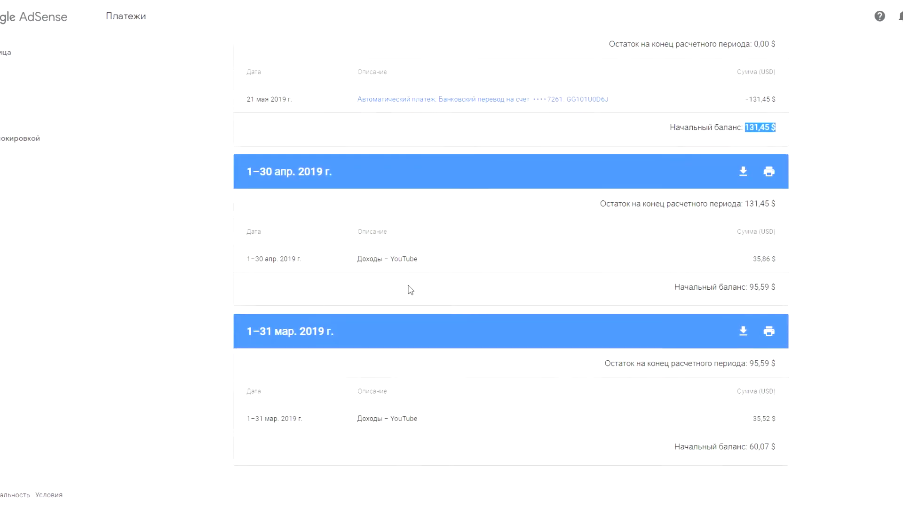
{"action": "scroll", "coordinate": [423, 273], "scroll_direction": "up", "scroll_amount": 1}
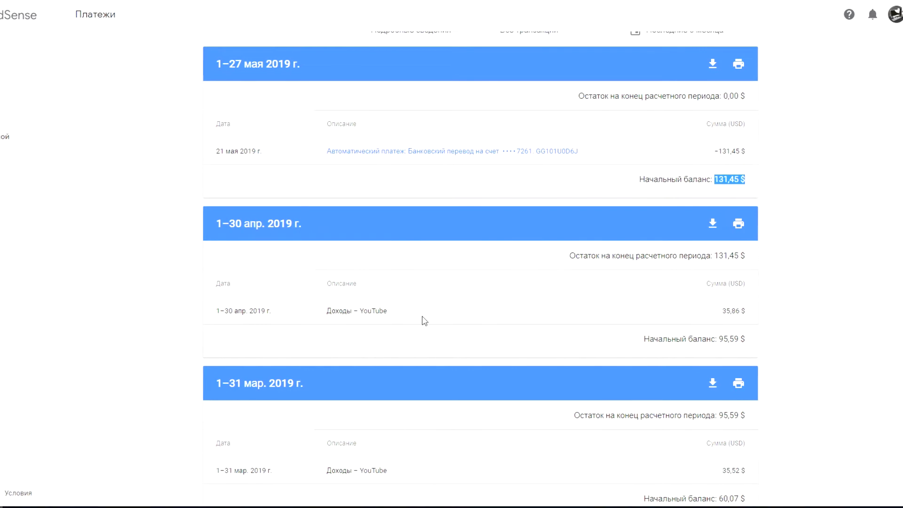
{"action": "scroll", "coordinate": [367, 282], "scroll_direction": "up", "scroll_amount": 1}
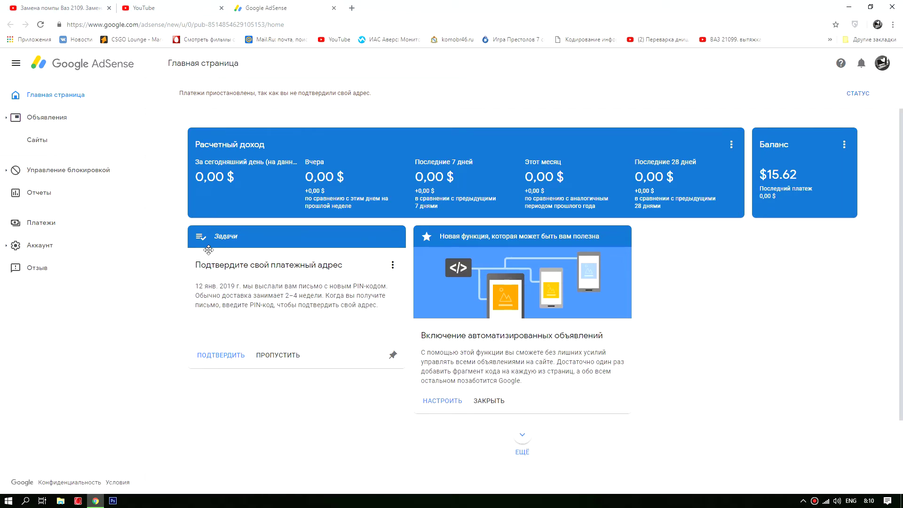
Step: Confirm the payment address by submitting the PIN code from the mailed letter
{"action": "left_click", "coordinate": [227, 358]}
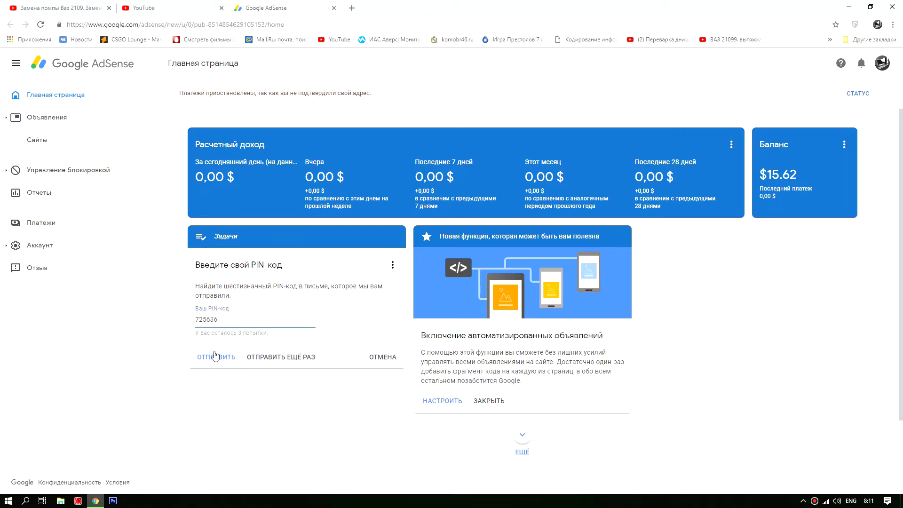
{"action": "left_click", "coordinate": [216, 357]}
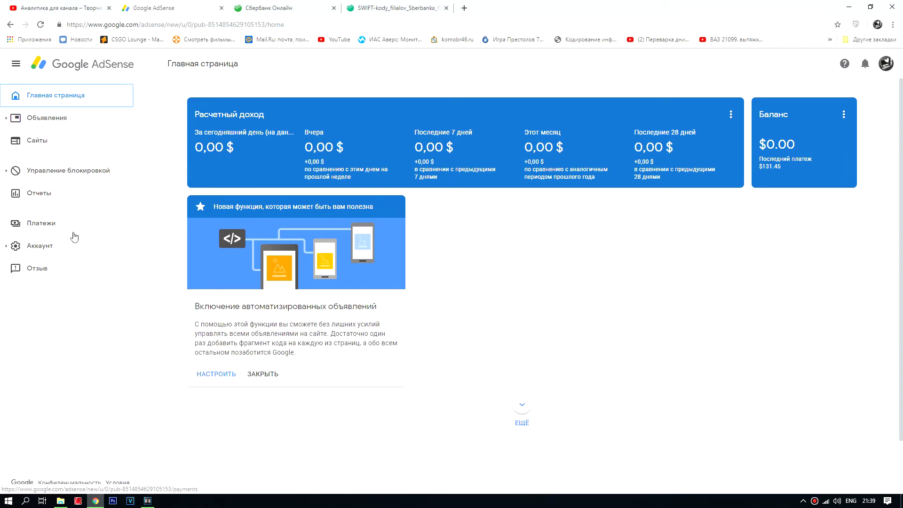
Step: From Payments, go to payment-method management and add a new payment method
{"action": "left_click", "coordinate": [46, 225]}
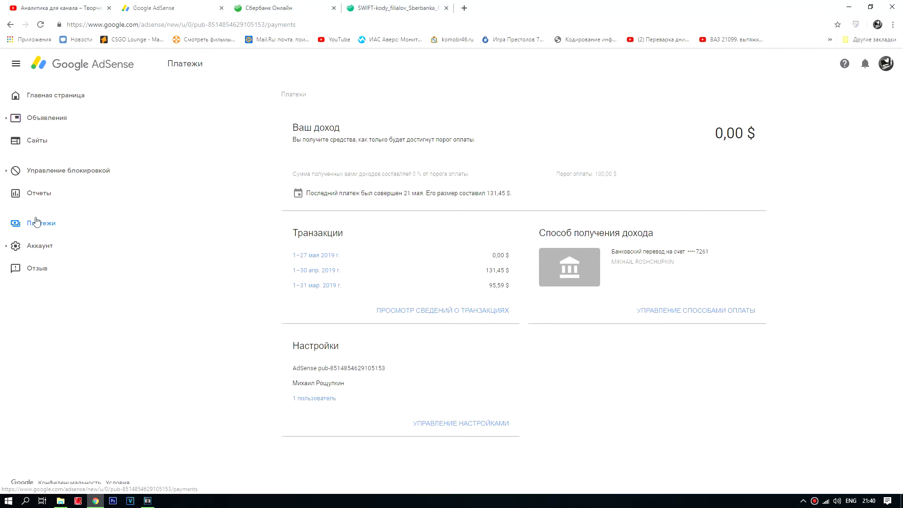
{"action": "left_click", "coordinate": [671, 311]}
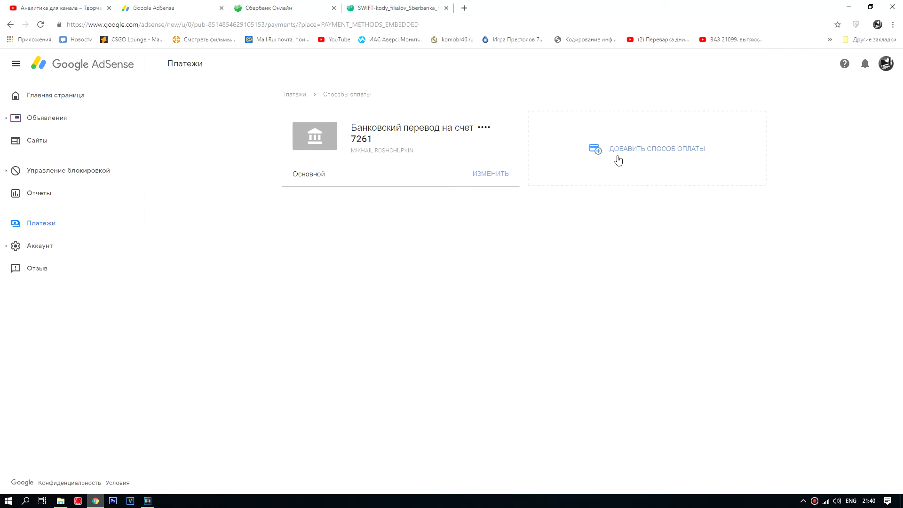
{"action": "left_click", "coordinate": [654, 155]}
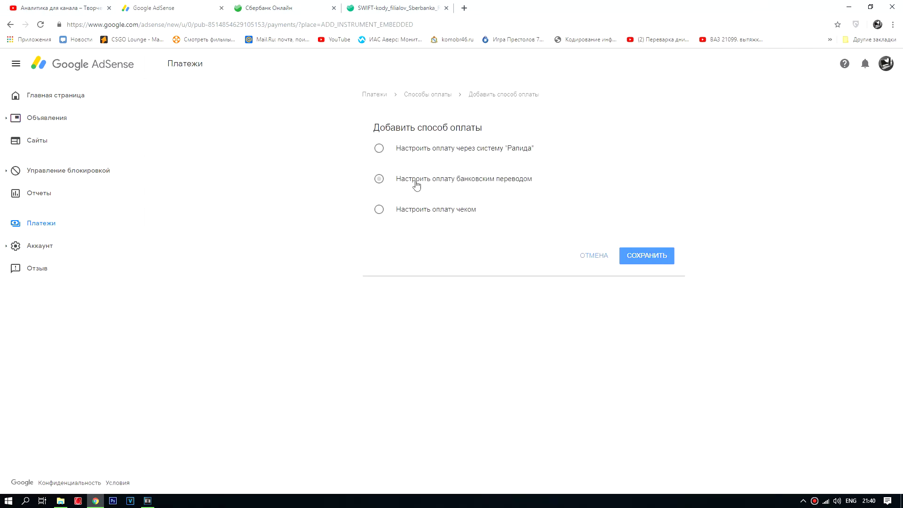
Step: Select payment by bank transfer and look over the still-empty bank-transfer form
{"action": "left_click", "coordinate": [423, 183]}
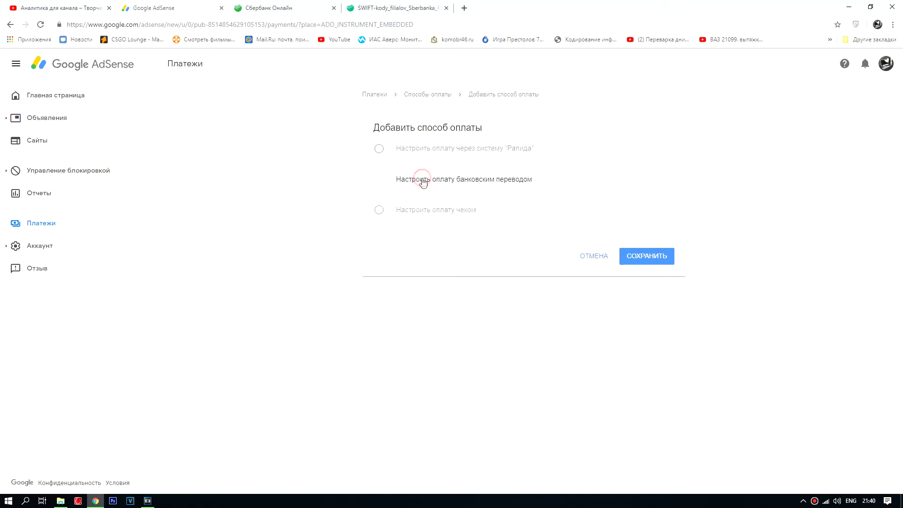
{"action": "scroll", "coordinate": [446, 219], "scroll_direction": "down", "scroll_amount": 2}
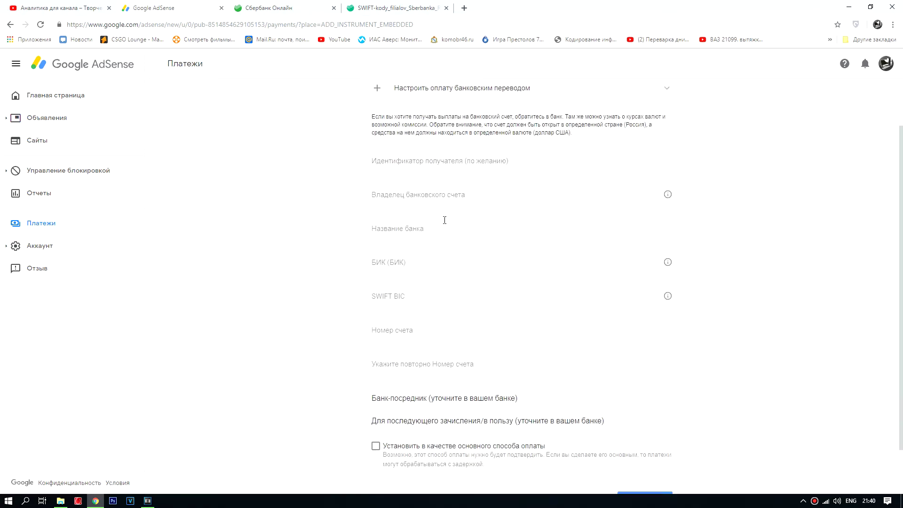
{"action": "scroll", "coordinate": [419, 216], "scroll_direction": "up", "scroll_amount": 2}
{"action": "scroll", "coordinate": [405, 211], "scroll_direction": "down", "scroll_amount": 1}
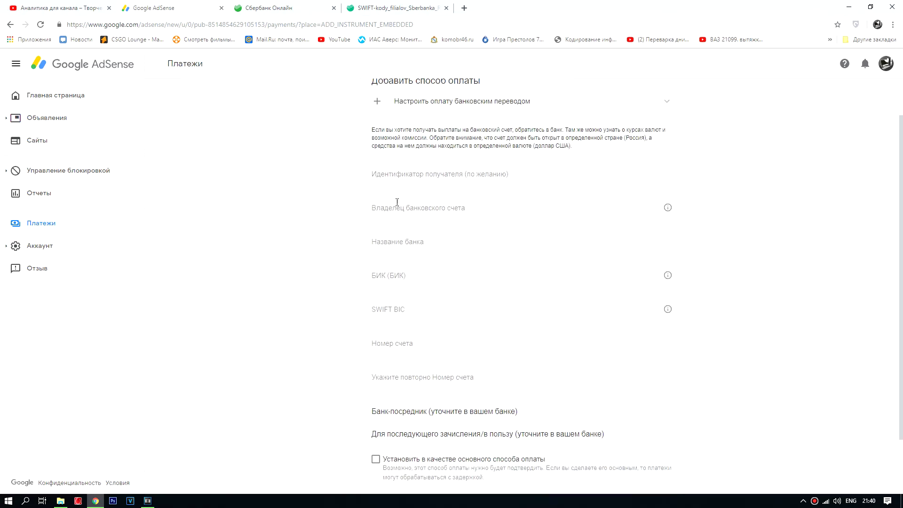
{"action": "scroll", "coordinate": [398, 223], "scroll_direction": "up", "scroll_amount": 1}
{"action": "scroll", "coordinate": [397, 223], "scroll_direction": "down", "scroll_amount": 1}
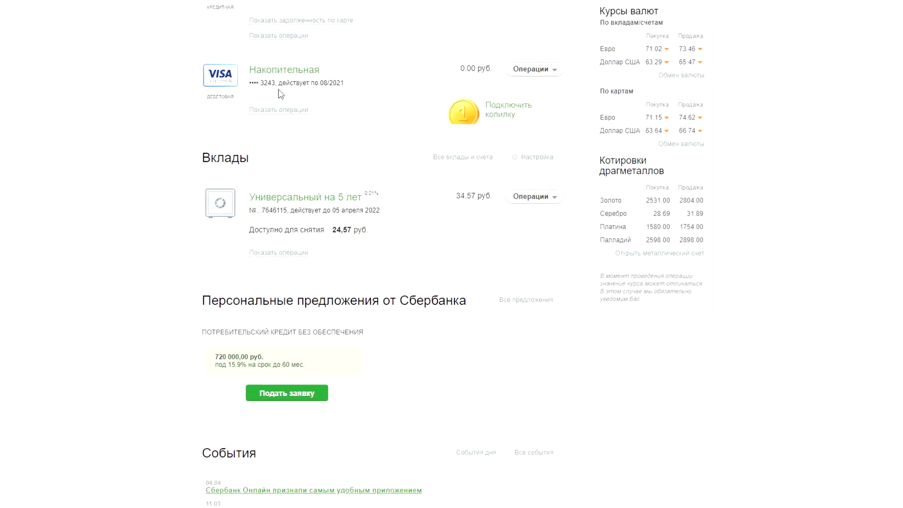
Step: Show the Накопительная card's account transfer details in Sberbank Online, placing the window beside AdSense
{"action": "left_click", "coordinate": [278, 63]}
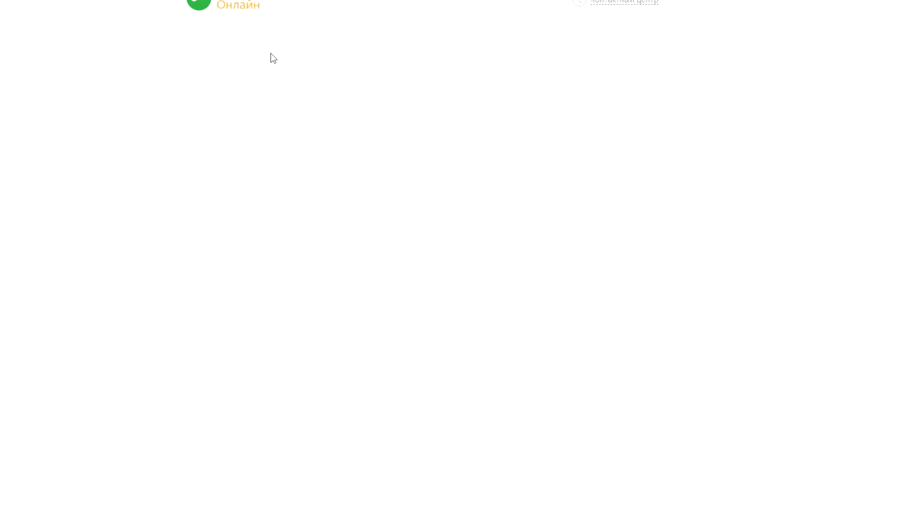
{"action": "scroll", "coordinate": [309, 112], "scroll_direction": "down", "scroll_amount": 4}
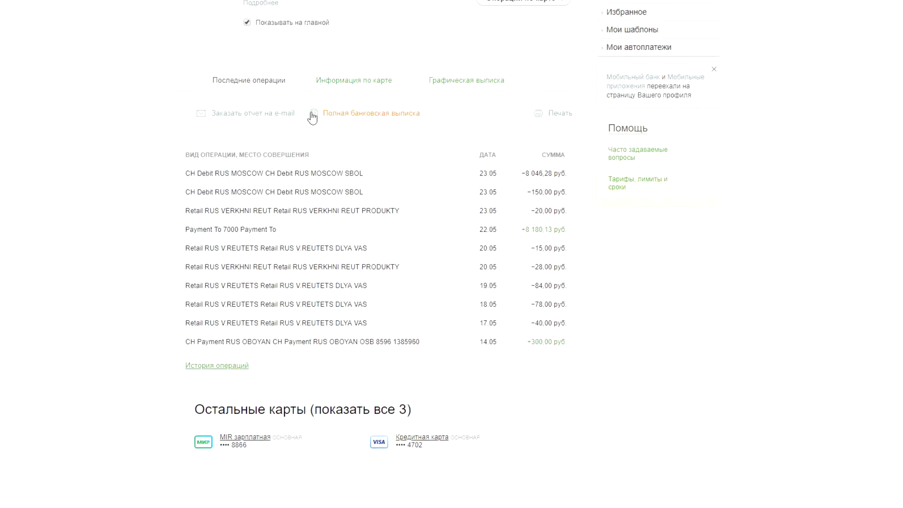
{"action": "scroll", "coordinate": [264, 28], "scroll_direction": "up", "scroll_amount": 2}
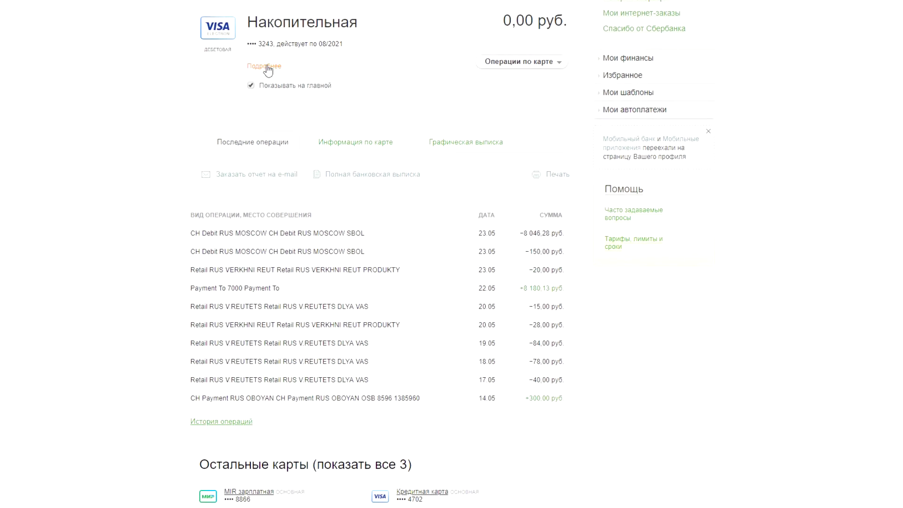
{"action": "left_click", "coordinate": [265, 67]}
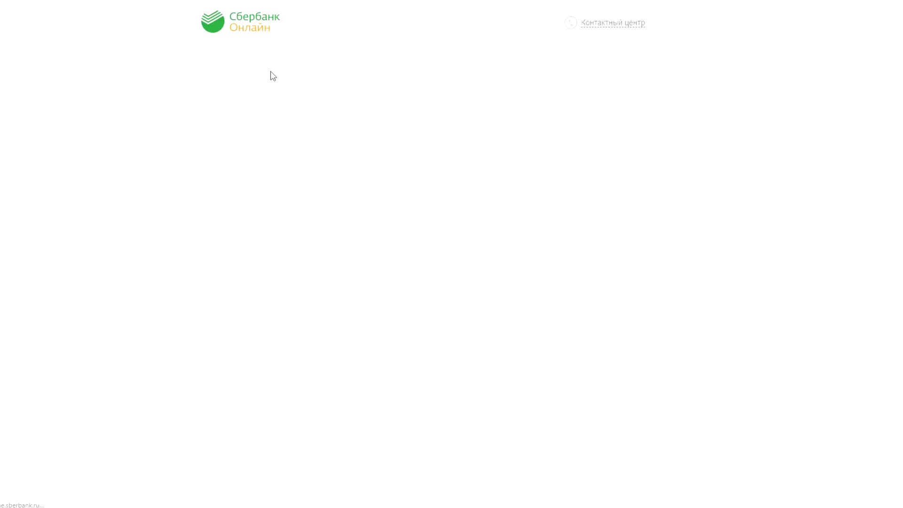
{"action": "scroll", "coordinate": [294, 185], "scroll_direction": "down", "scroll_amount": 1}
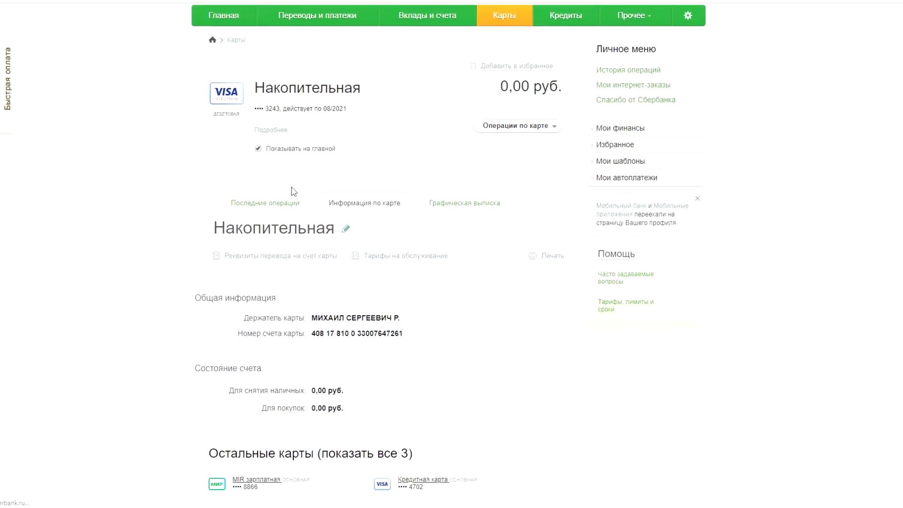
{"action": "left_click", "coordinate": [285, 259]}
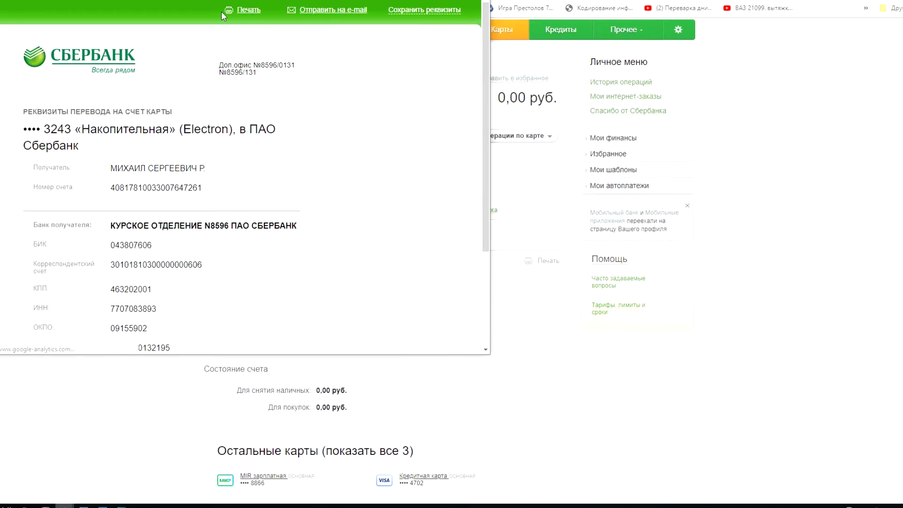
{"action": "left_click_drag", "start_coordinate": [171, 1], "coordinate": [277, 18]}
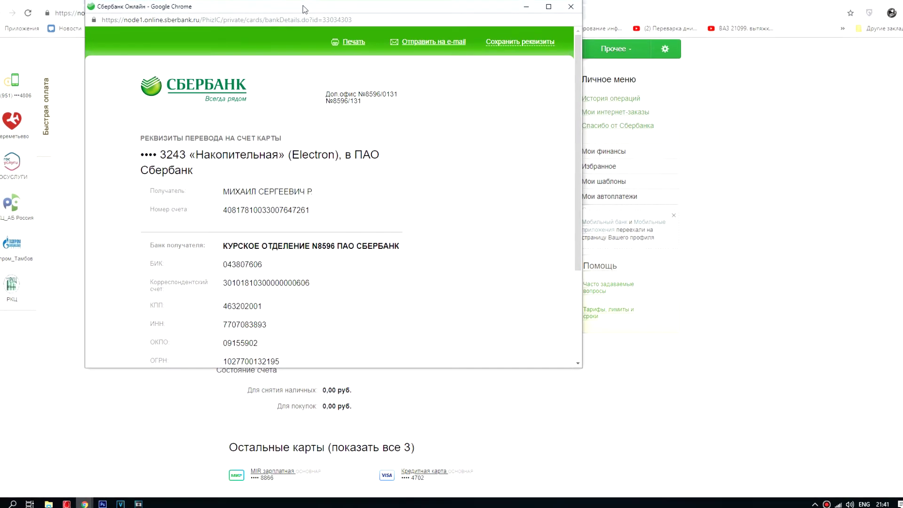
{"action": "left_click_drag", "start_coordinate": [301, 3], "coordinate": [301, 8]}
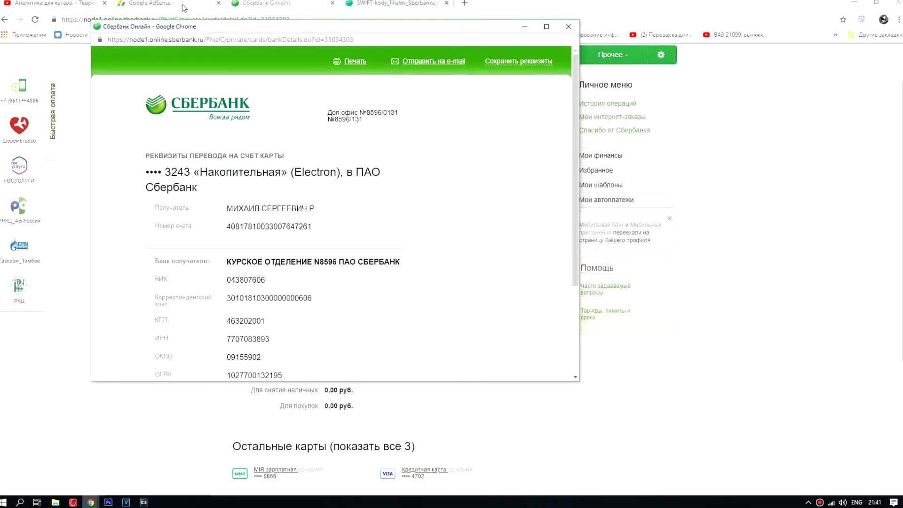
{"action": "left_click", "coordinate": [168, 0]}
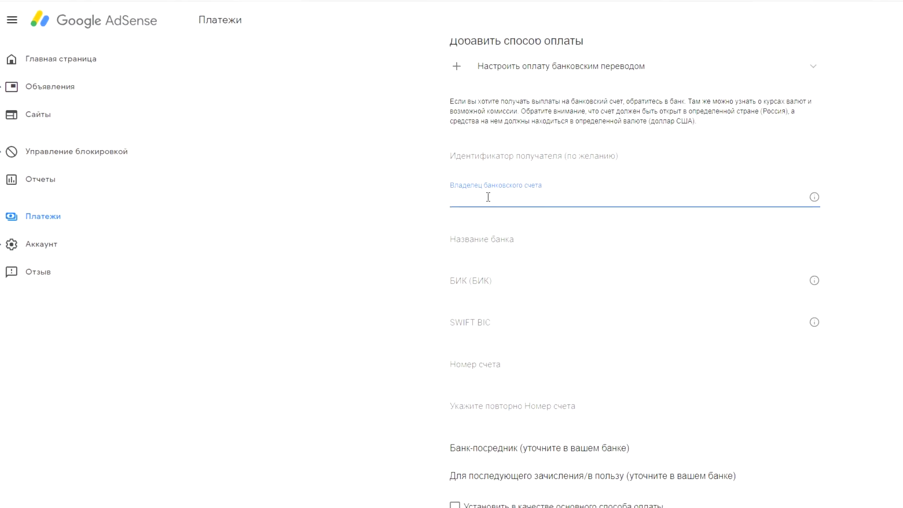
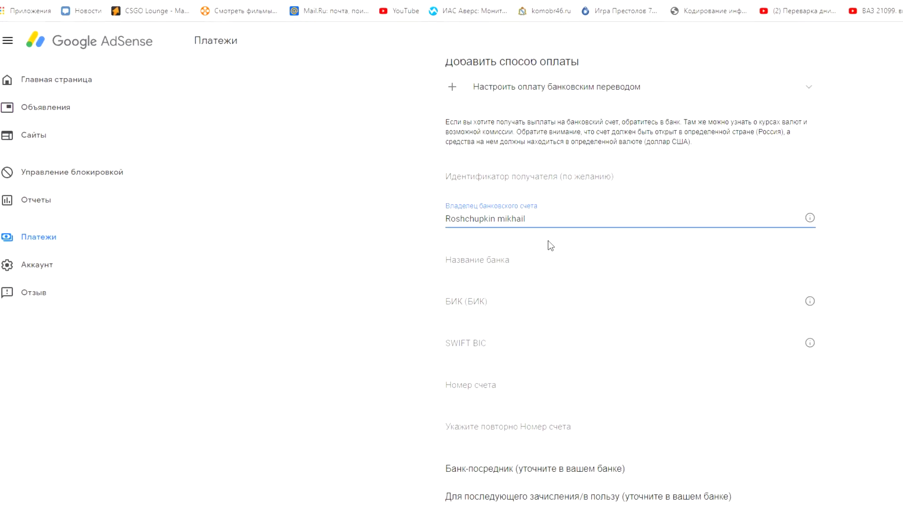
Step: Enter the bank account owner's name in Latin letters in the Владелец банковского счета field
{"action": "scroll", "coordinate": [489, 240], "scroll_direction": "down", "scroll_amount": 1}
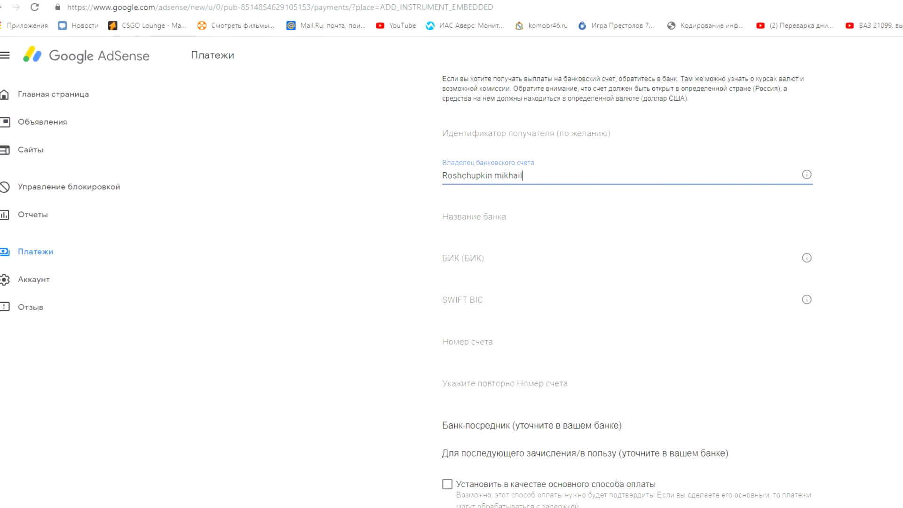
Step: Copy BIK 043807606 from the Sberbank details into the AdSense BIK field
{"action": "left_click", "coordinate": [151, 505]}
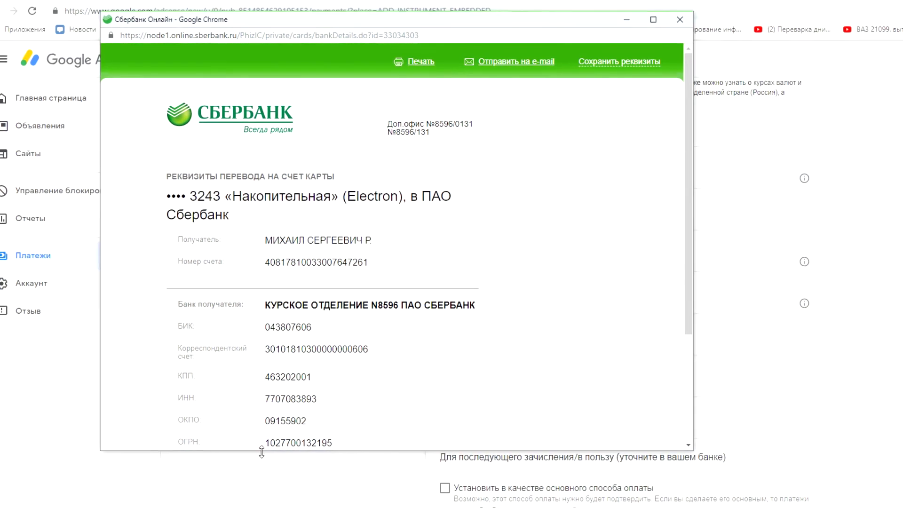
{"action": "left_click_drag", "start_coordinate": [261, 324], "coordinate": [304, 326]}
{"action": "right_click", "coordinate": [302, 323]}
{"action": "left_click", "coordinate": [329, 330]}
{"action": "left_click", "coordinate": [570, 131]}
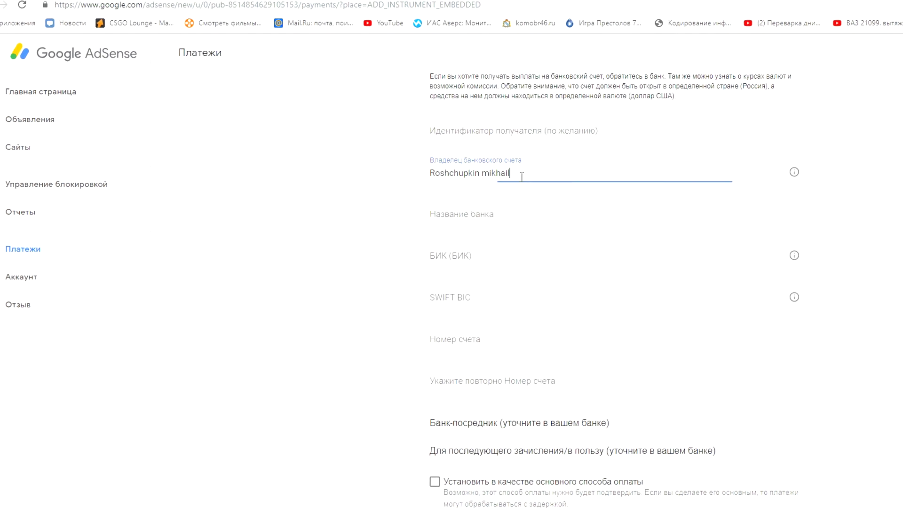
{"action": "left_click", "coordinate": [478, 253]}
{"action": "key", "text": "ctrl+v"}
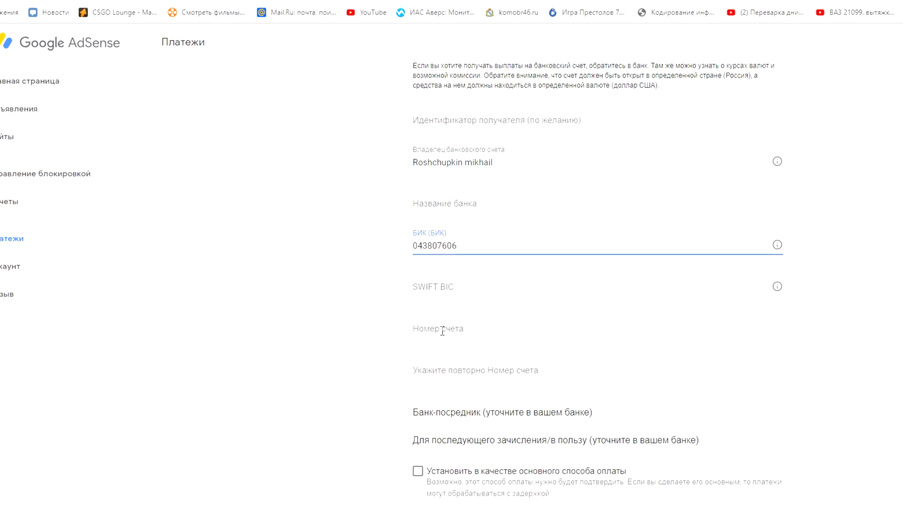
Step: Copy the card account number into both AdSense account-number fields
{"action": "mouse_move", "coordinate": [91, 507]}
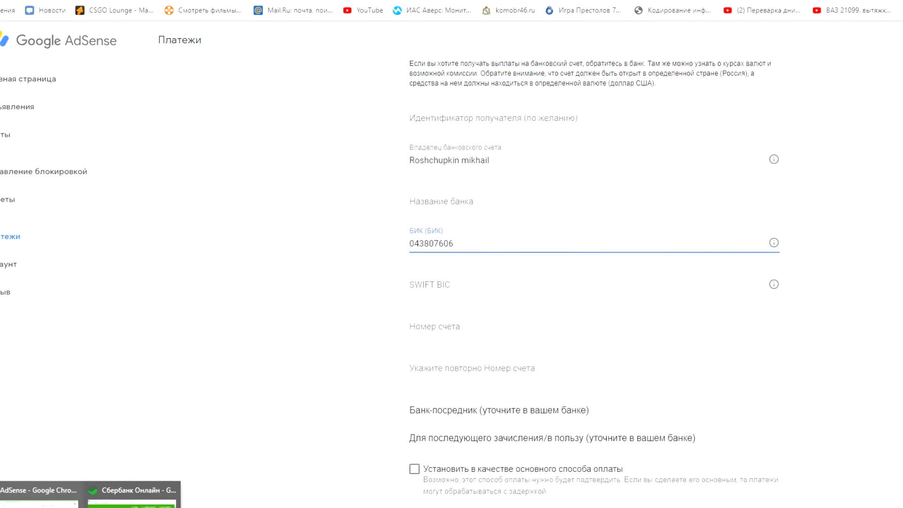
{"action": "left_click", "coordinate": [157, 502]}
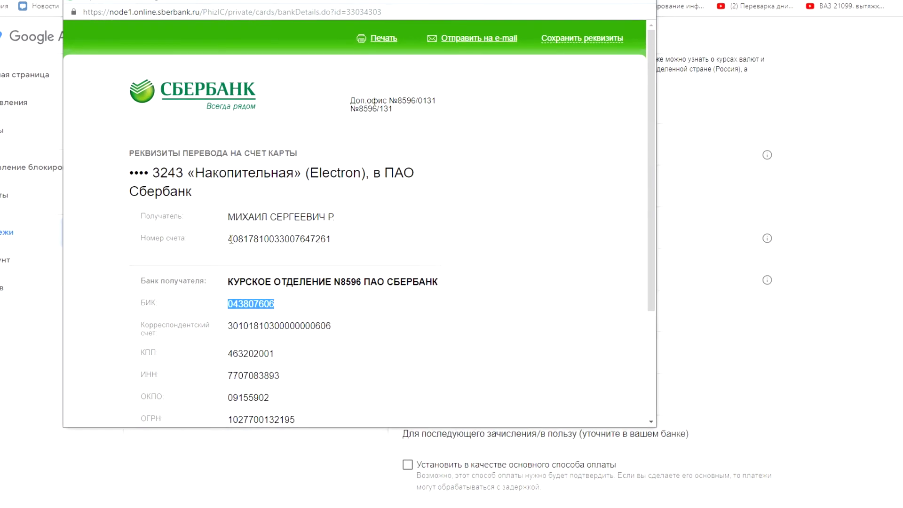
{"action": "left_click_drag", "start_coordinate": [230, 239], "coordinate": [329, 237]}
{"action": "right_click", "coordinate": [330, 237]}
{"action": "left_click", "coordinate": [346, 245]}
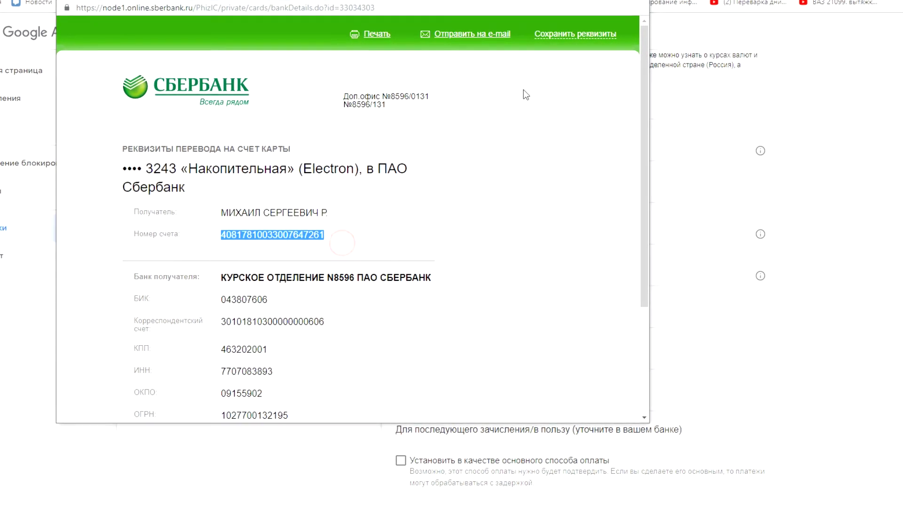
{"action": "key", "text": "alt+Tab"}
{"action": "left_click", "coordinate": [437, 315]}
{"action": "key", "text": "ctrl+v"}
{"action": "left_click", "coordinate": [423, 356]}
{"action": "key", "text": "ctrl+v"}
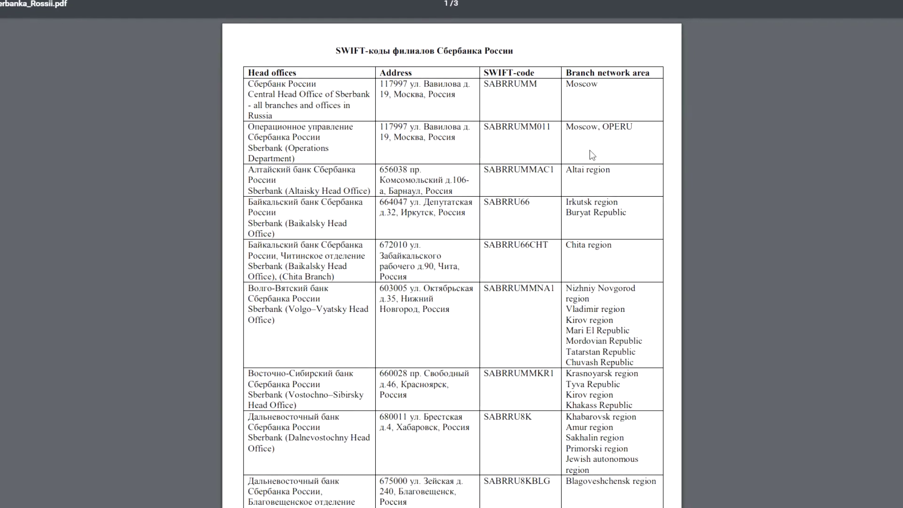
Step: Copy the SWIFT code SABRRUMMVH1 from the Tsentralno–Chernozemny row of the PDF table
{"action": "scroll", "coordinate": [591, 190], "scroll_direction": "down", "scroll_amount": 20}
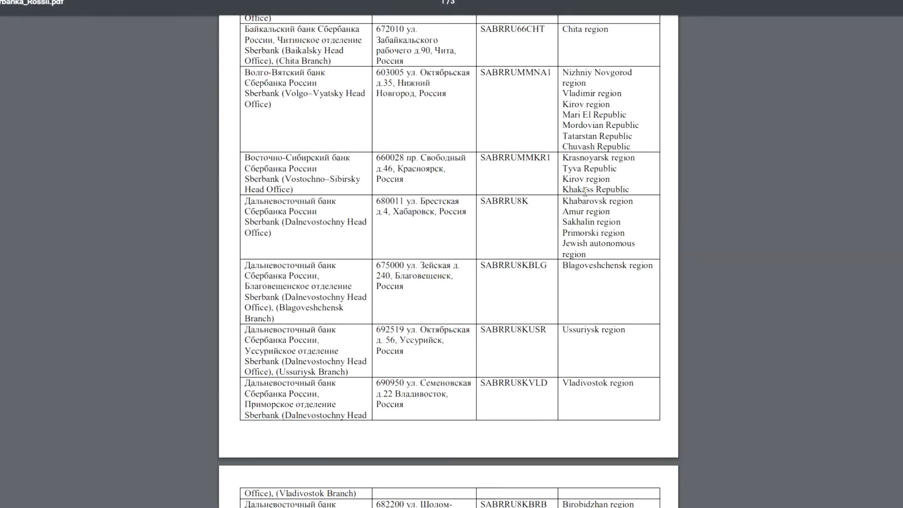
{"action": "scroll", "coordinate": [588, 235], "scroll_direction": "down", "scroll_amount": 8}
{"action": "scroll", "coordinate": [588, 241], "scroll_direction": "up", "scroll_amount": 4}
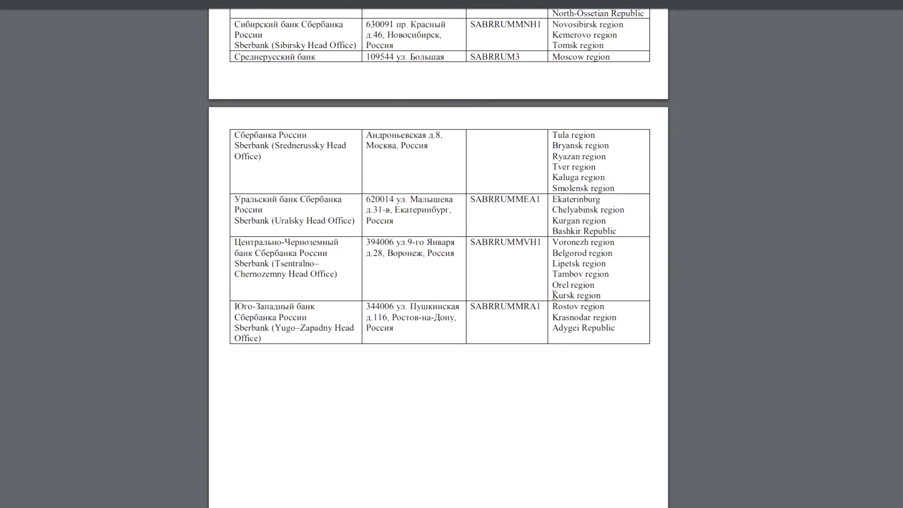
{"action": "double_click", "coordinate": [566, 296]}
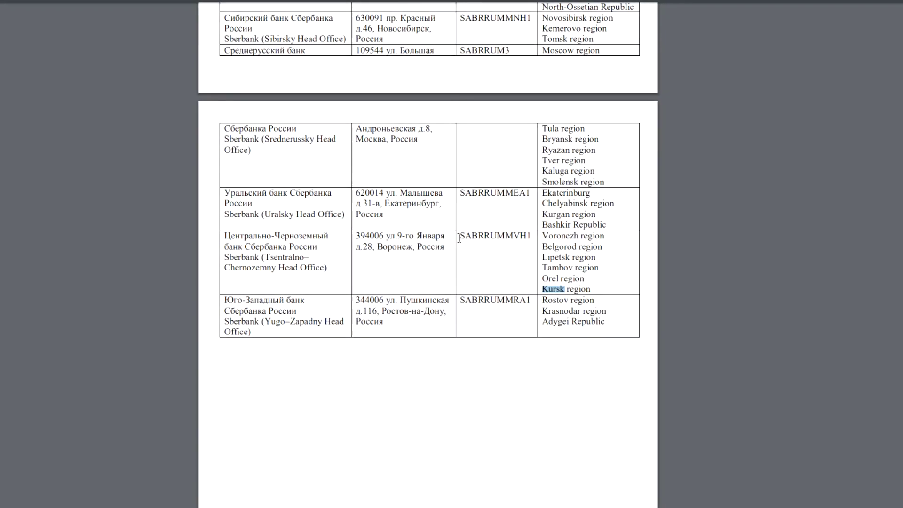
{"action": "left_click_drag", "start_coordinate": [463, 236], "coordinate": [522, 234]}
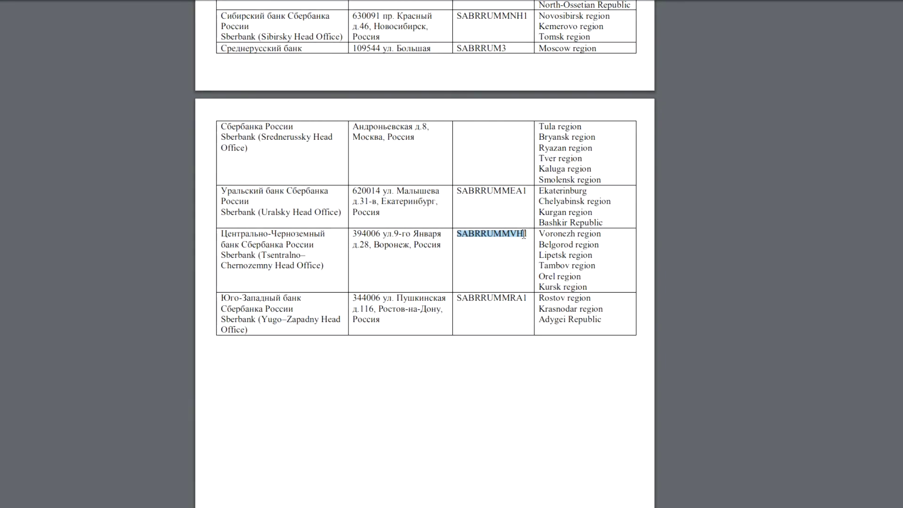
{"action": "right_click", "coordinate": [522, 233]}
{"action": "left_click", "coordinate": [537, 245]}
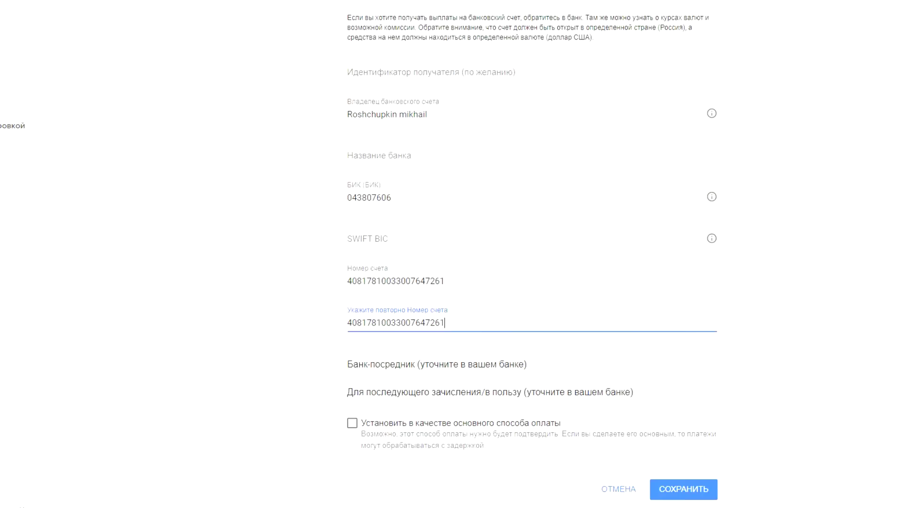
Step: Paste SABRRUMMVH1 into SWIFT BIC and copy the Tsentralno–Chernozemny Head Office name into the bank name field
{"action": "left_click", "coordinate": [395, 238]}
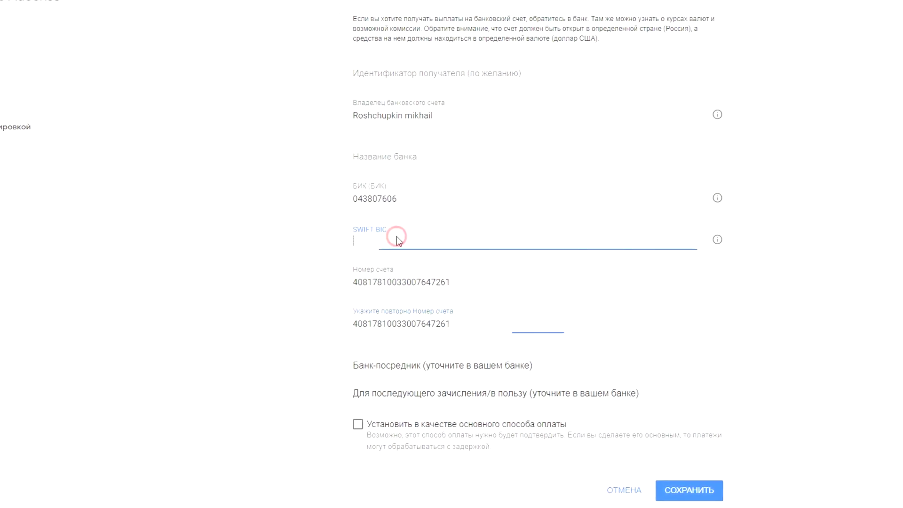
{"action": "key", "text": "ctrl+v"}
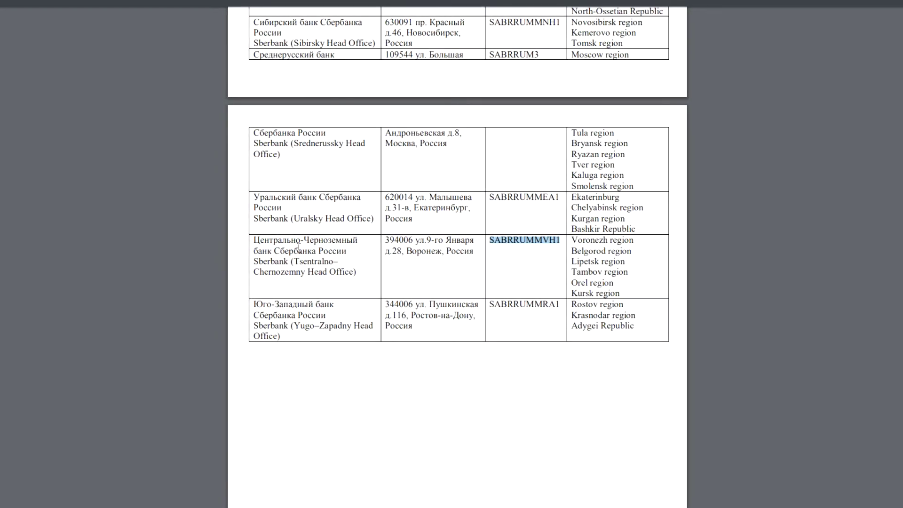
{"action": "left_click_drag", "start_coordinate": [256, 262], "coordinate": [365, 273]}
{"action": "right_click", "coordinate": [363, 274]}
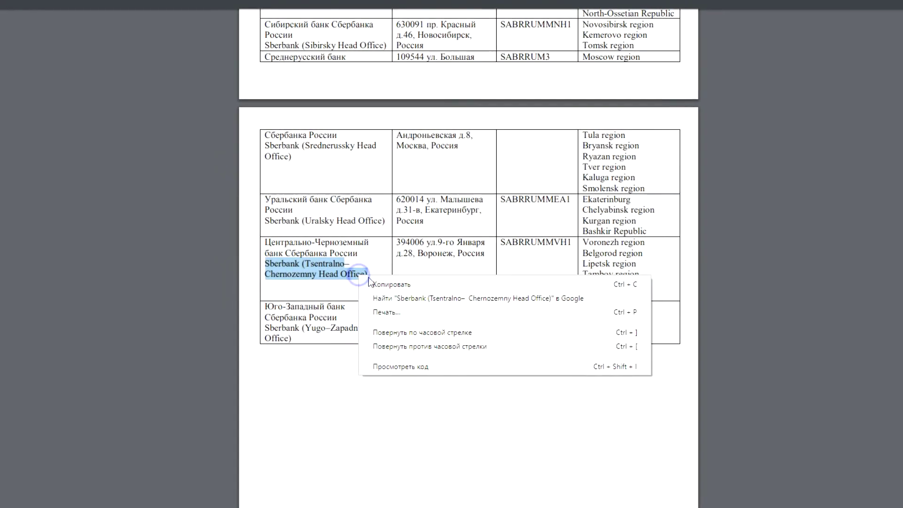
{"action": "left_click", "coordinate": [376, 281]}
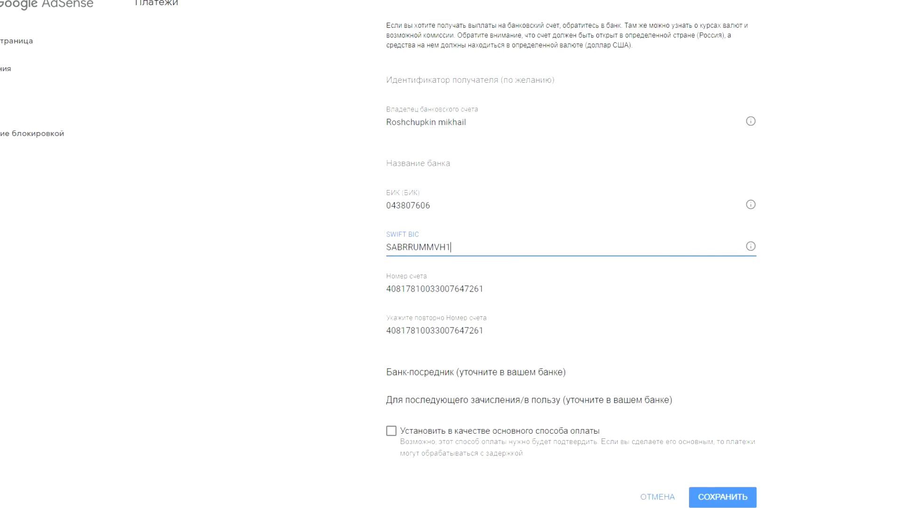
{"action": "left_click", "coordinate": [431, 167]}
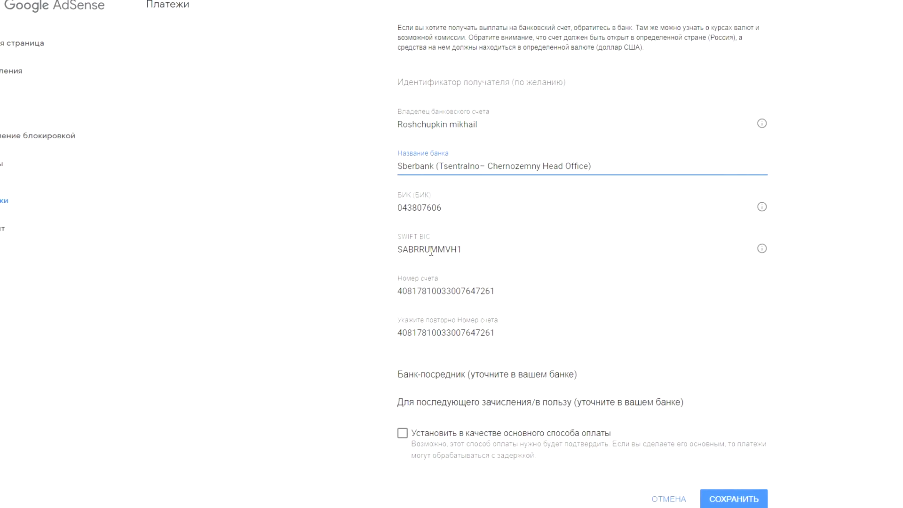
{"action": "scroll", "coordinate": [253, 308], "scroll_direction": "up", "scroll_amount": 2}
{"action": "scroll", "coordinate": [252, 310], "scroll_direction": "down", "scroll_amount": 2}
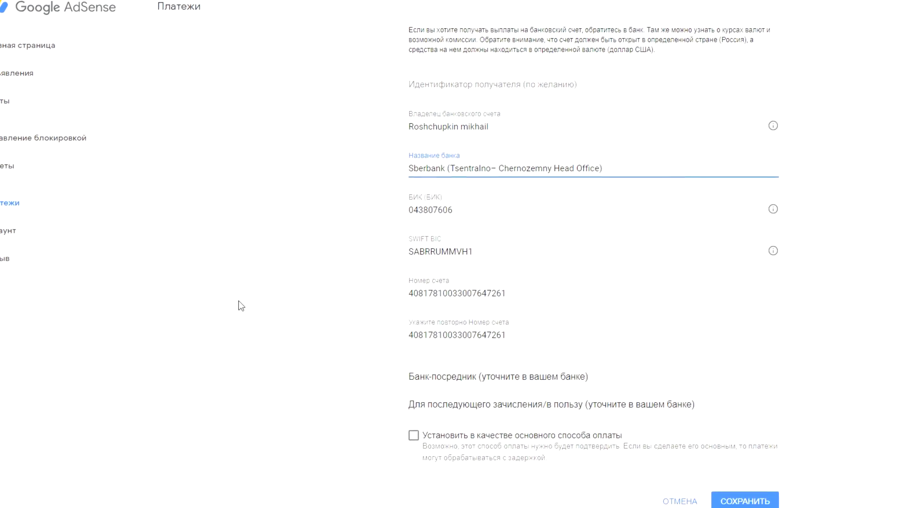
{"action": "scroll", "coordinate": [308, 390], "scroll_direction": "up", "scroll_amount": 2}
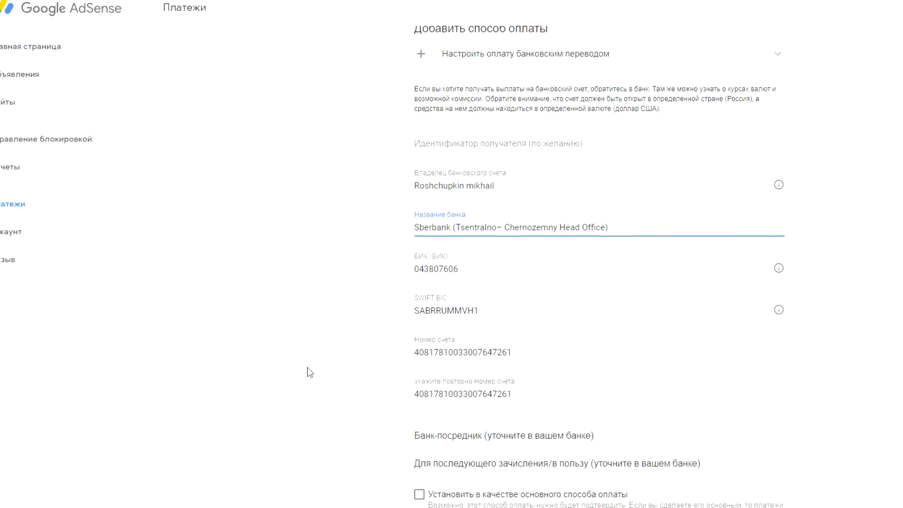
{"action": "scroll", "coordinate": [323, 296], "scroll_direction": "down", "scroll_amount": 2}
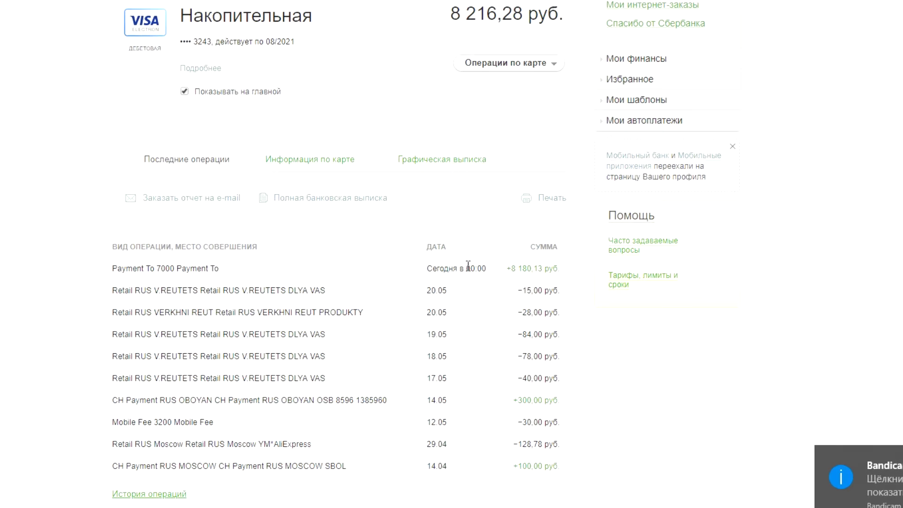
Step: Check the +8 180,13 руб incoming payment, then request the full bank statement for the last month
{"action": "left_click_drag", "start_coordinate": [554, 281], "coordinate": [508, 288]}
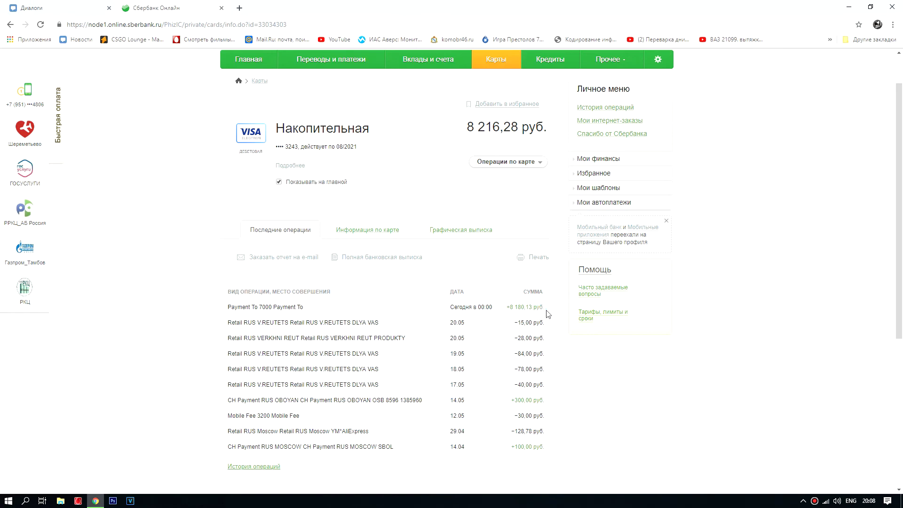
{"action": "left_click_drag", "start_coordinate": [547, 314], "coordinate": [401, 267]}
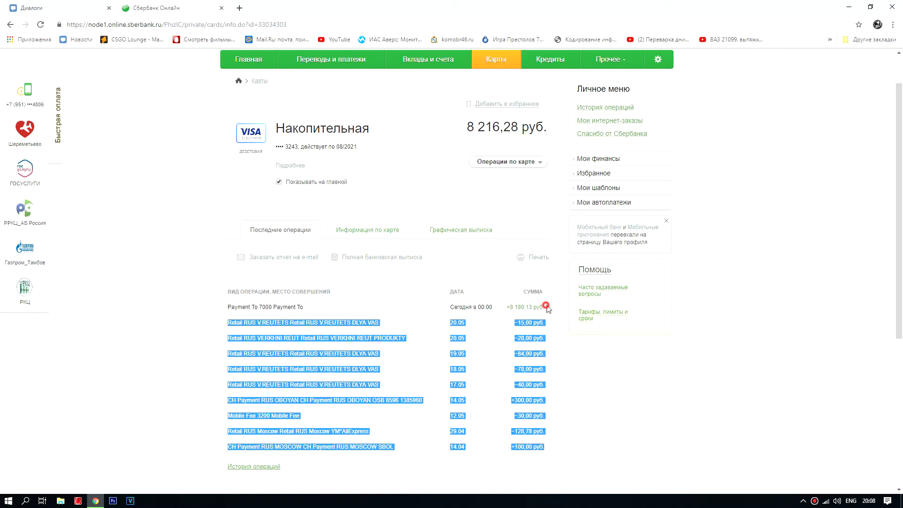
{"action": "left_click", "coordinate": [357, 259]}
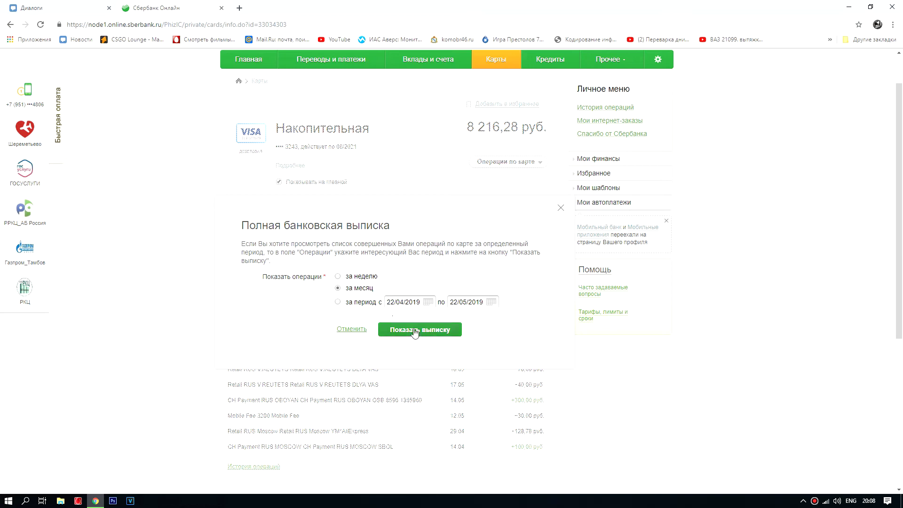
Step: Show the monthly statement confirming the 8180,13 deposit on 22.05.2019, then go to Mail.Ru
{"action": "left_click", "coordinate": [433, 331]}
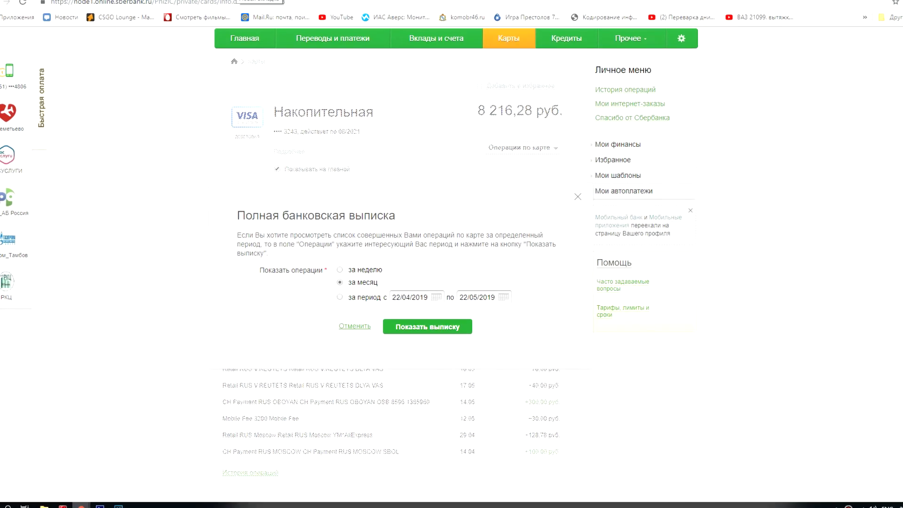
{"action": "left_click", "coordinate": [258, 17]}
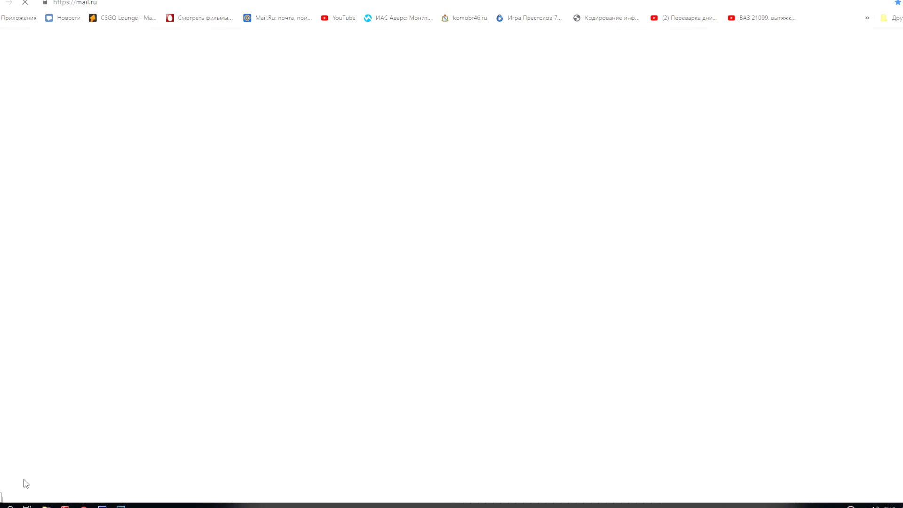
{"action": "key", "text": "super"}
{"action": "left_click", "coordinate": [9, 506]}
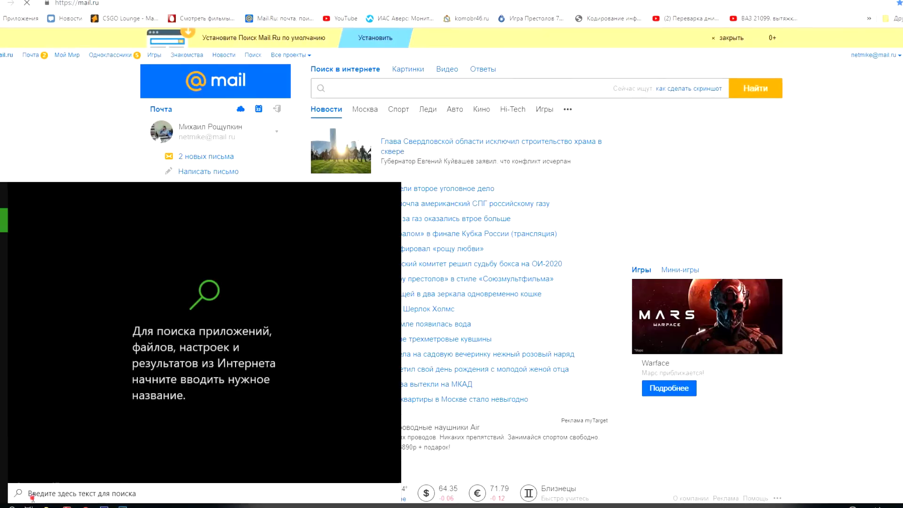
{"action": "type", "text": "rfkm"}
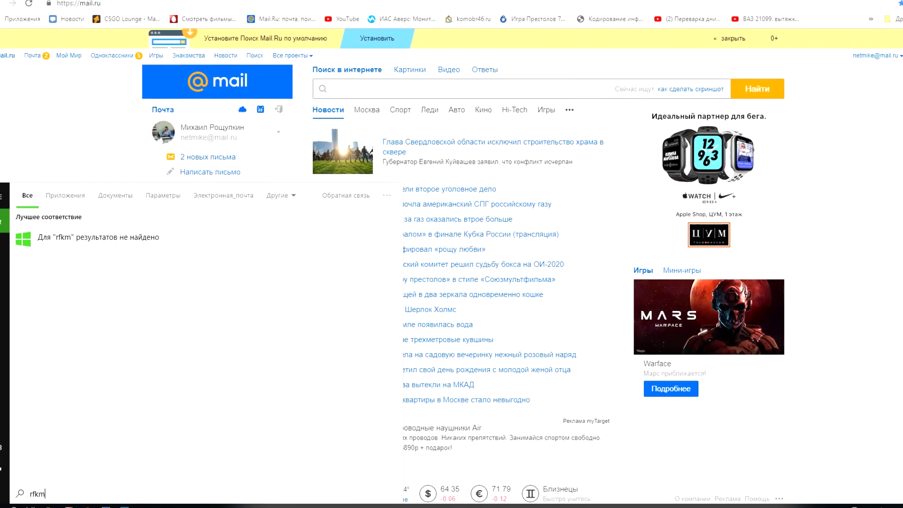
{"action": "key", "text": "BackSpace"}
{"action": "key", "text": "BackSpace"}
{"action": "key", "text": "alt+shift"}
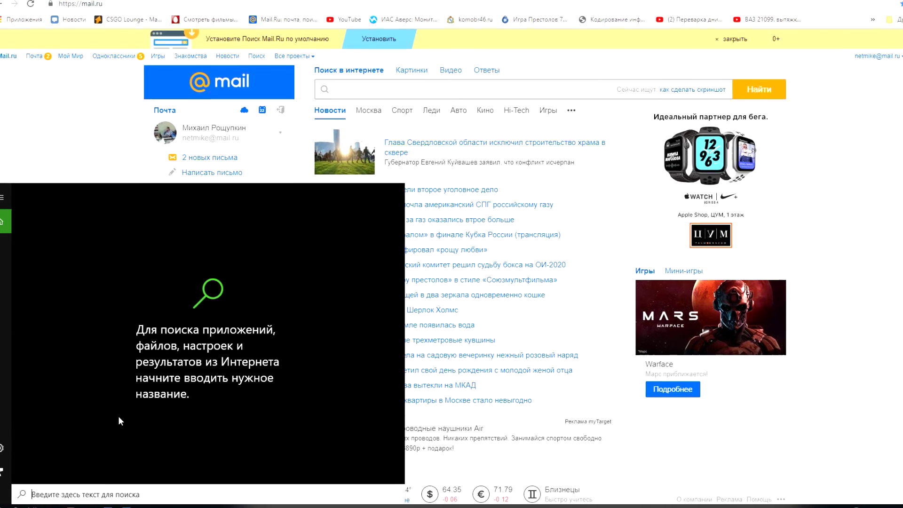
{"action": "type", "text": "калькулятор"}
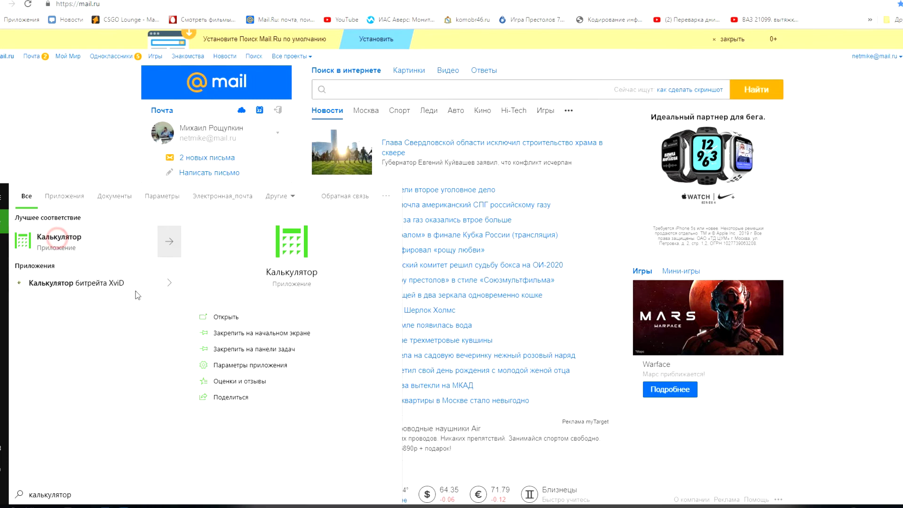
{"action": "key", "text": "Return"}
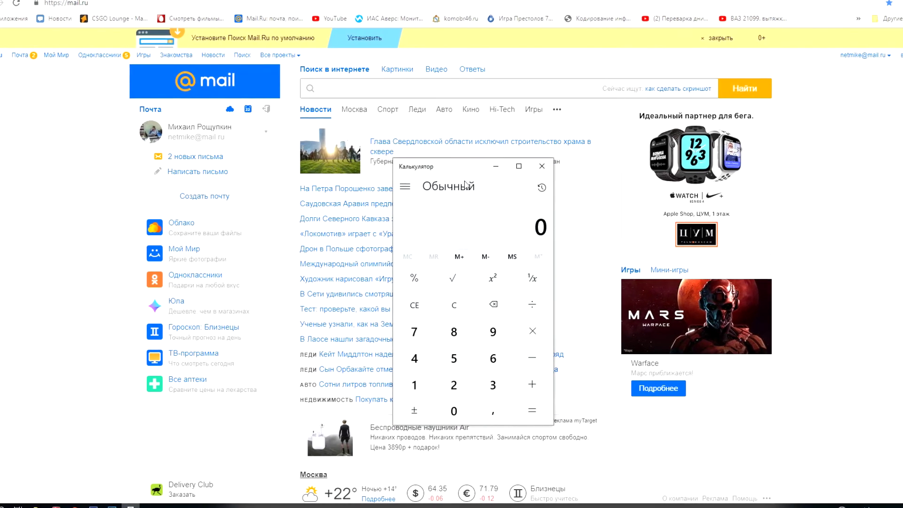
{"action": "key", "text": "alt+F4"}
{"action": "scroll", "coordinate": [480, 386], "scroll_direction": "down", "scroll_amount": 1}
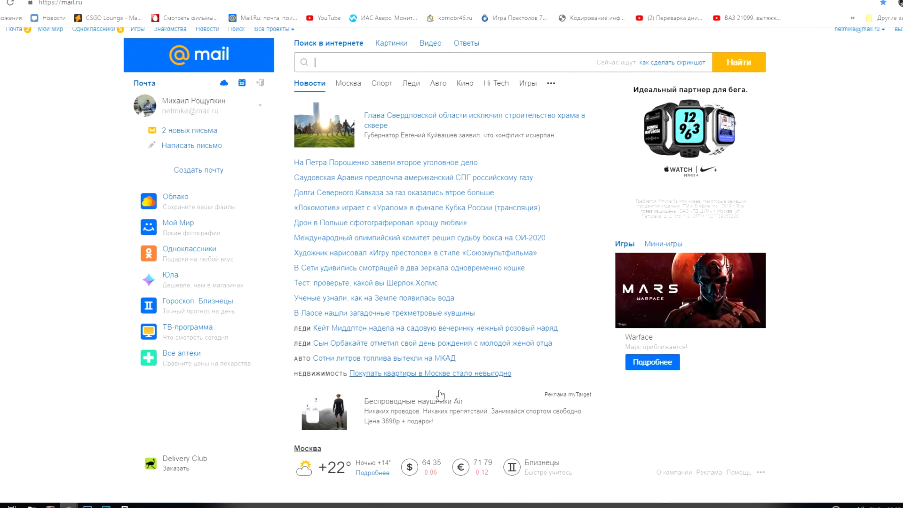